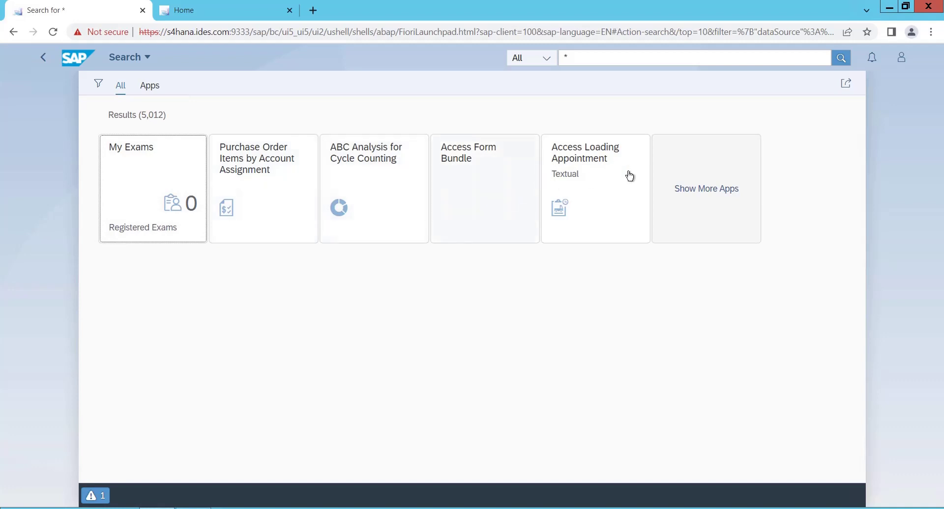
# - Select the '*' wildcard term in the launchpad search field so it can be replaced with MM01
pyautogui.click(587, 56)
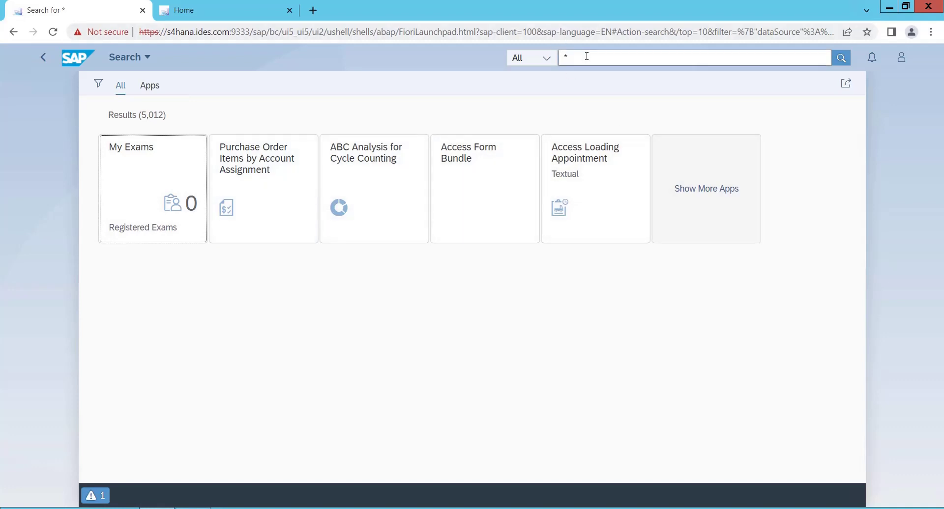
pyautogui.click(587, 57)
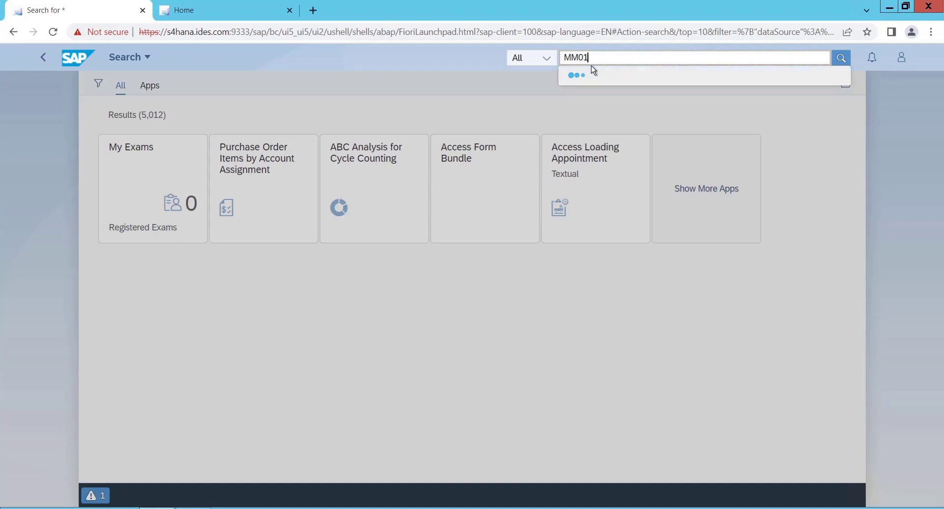
# - Clear MM01 and run an app search for 'create material'
pyautogui.press('BackSpace')
pyautogui.press('BackSpace')
pyautogui.press('BackSpace')
pyautogui.press('BackSpace')
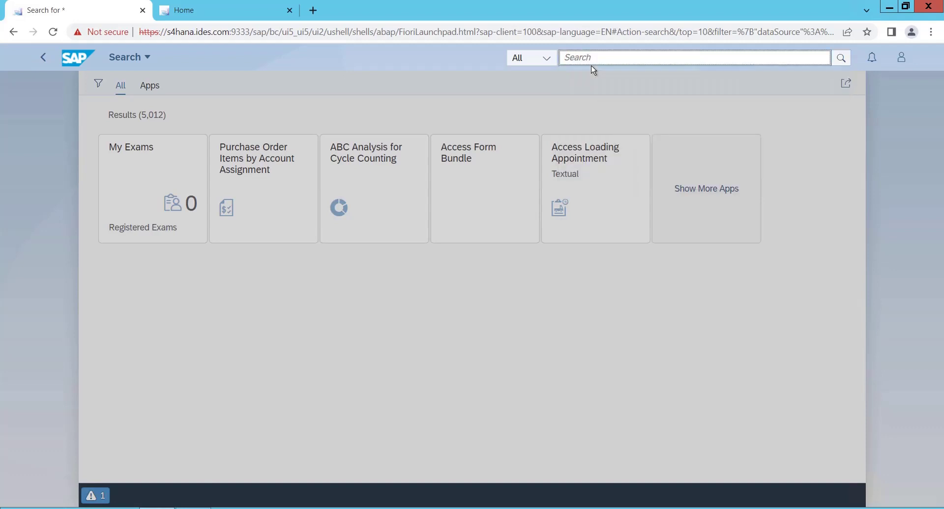
pyautogui.write('dreate material')
pyautogui.click(841, 57)
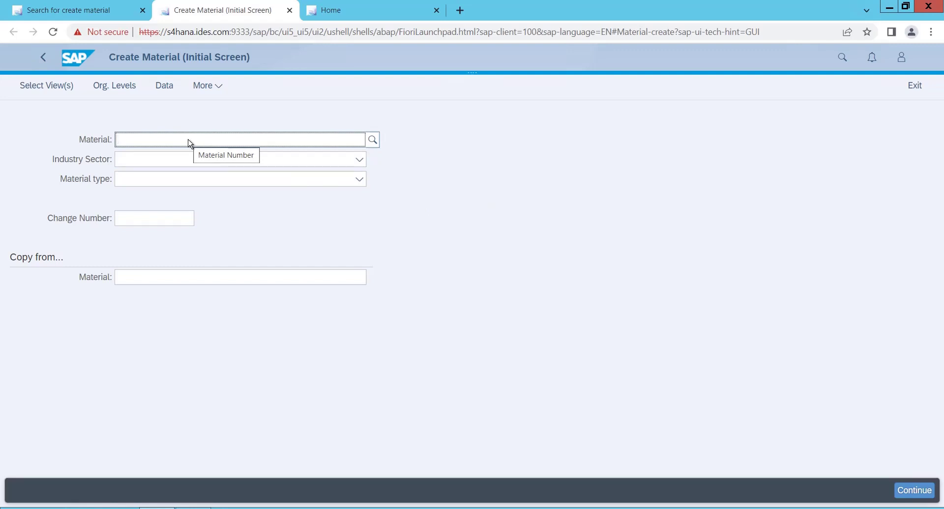
# - Enter material number RAW_15 with industry sector Mechanical Engineering
pyautogui.write('RAW')
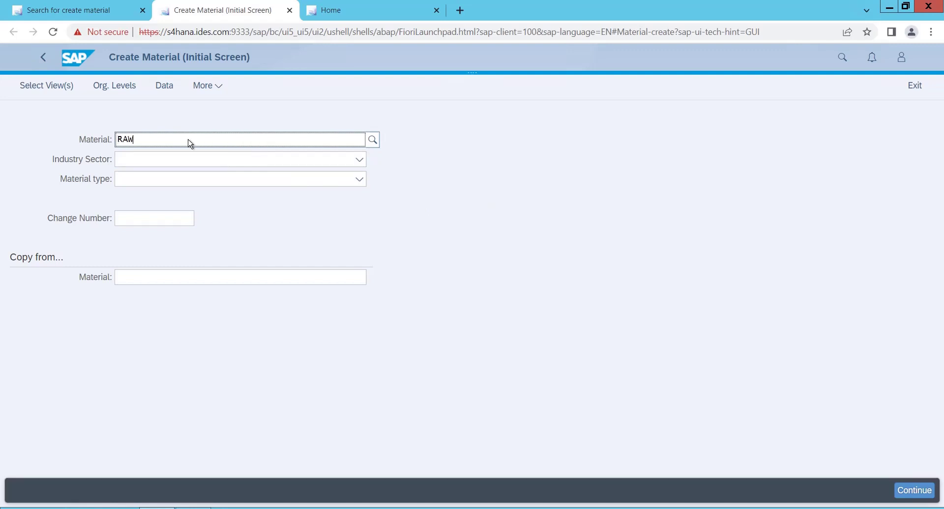
pyautogui.write('_15')
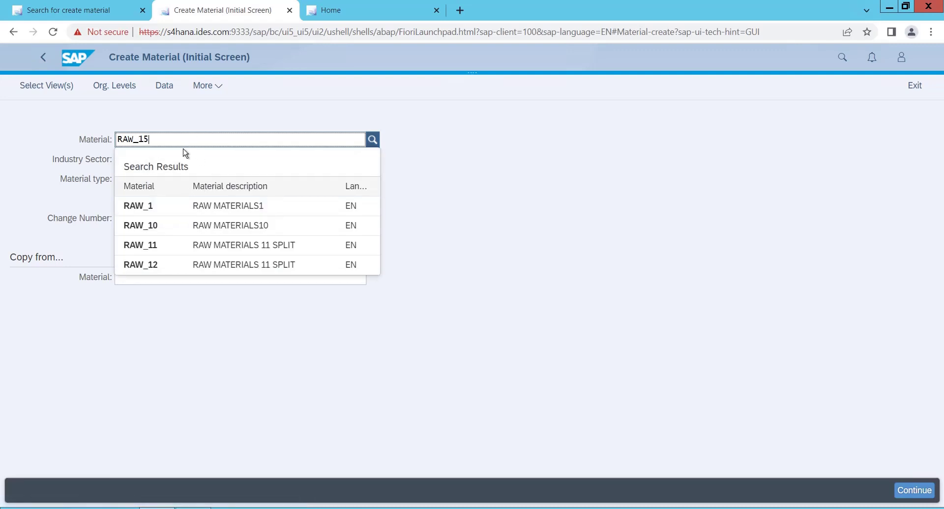
pyautogui.click(437, 164)
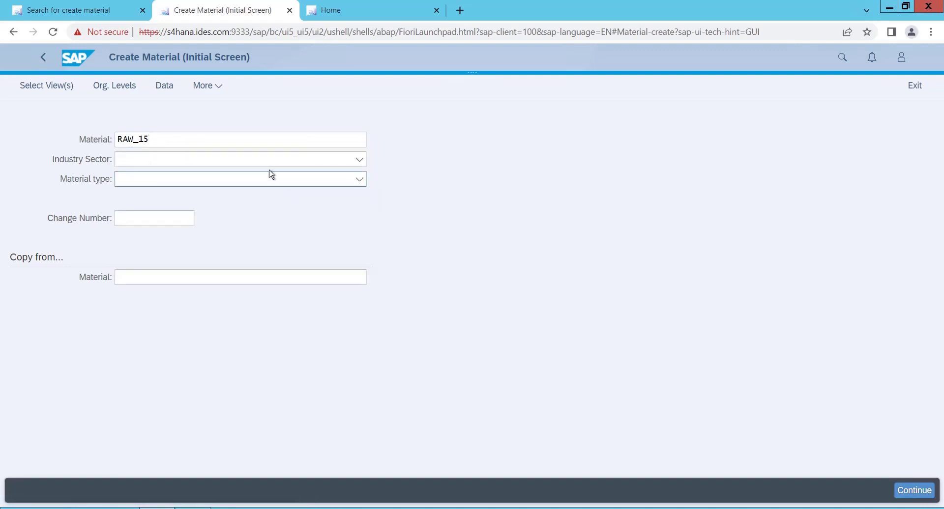
pyautogui.click(350, 159)
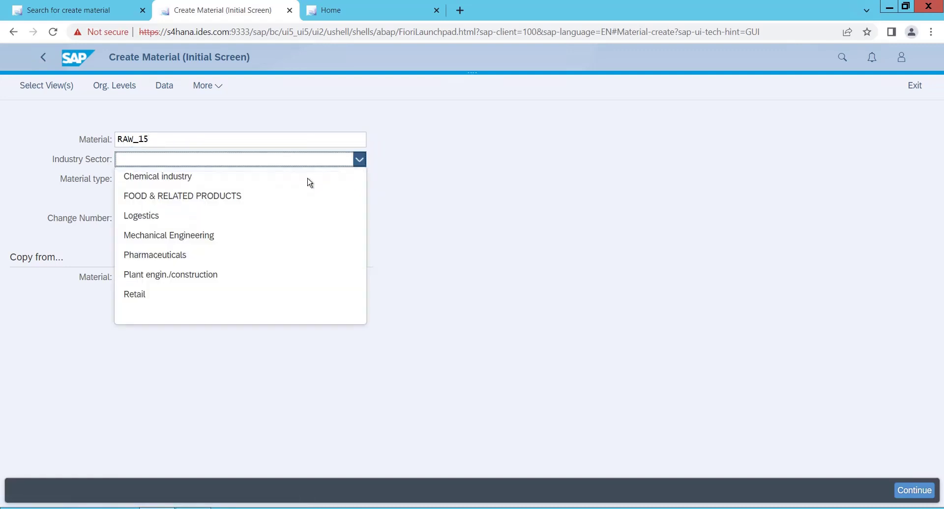
pyautogui.click(184, 239)
# - Set the material type to Raw materials (ROH)
pyautogui.click(360, 180)
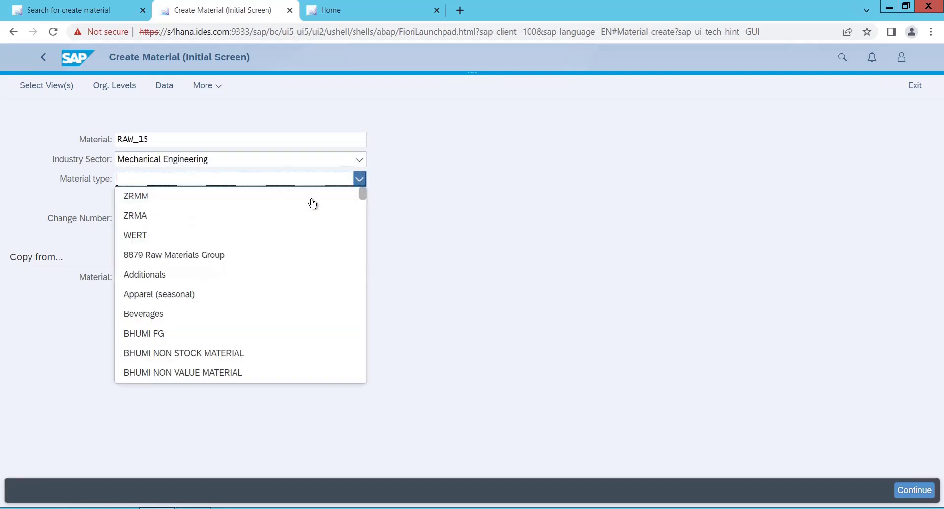
pyautogui.write('ROH')
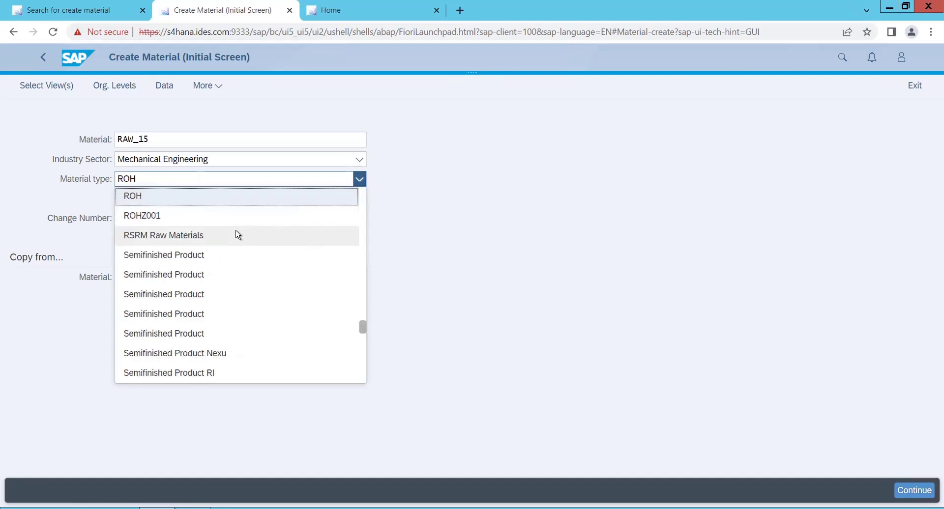
pyautogui.scroll(1, 239, 239)
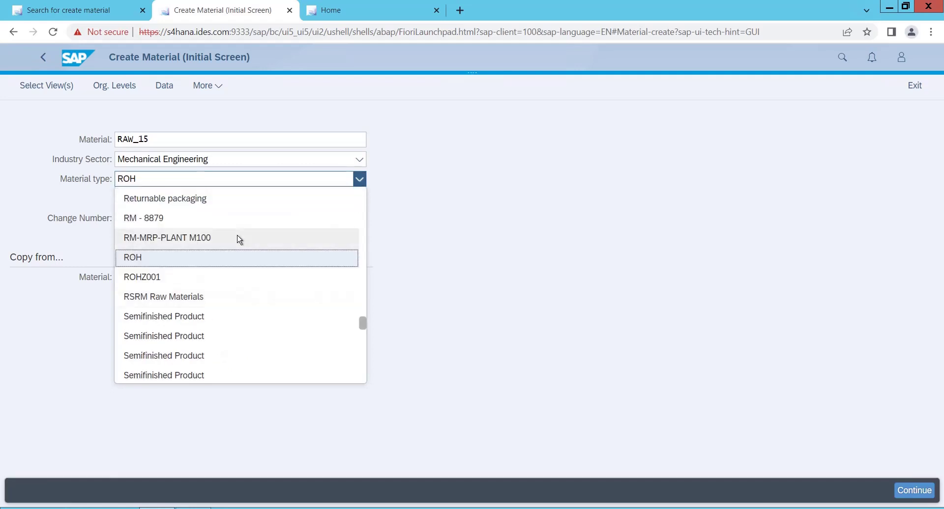
pyautogui.write('Raw material')
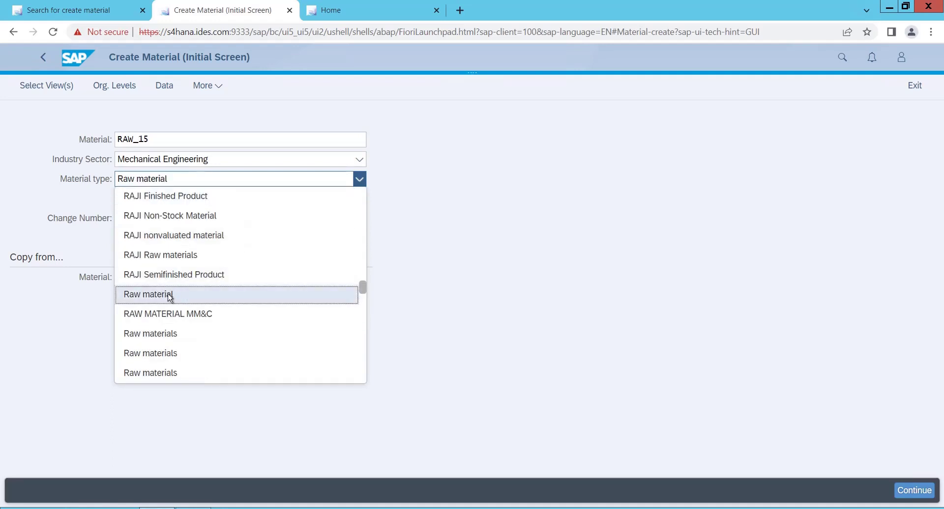
pyautogui.click(170, 296)
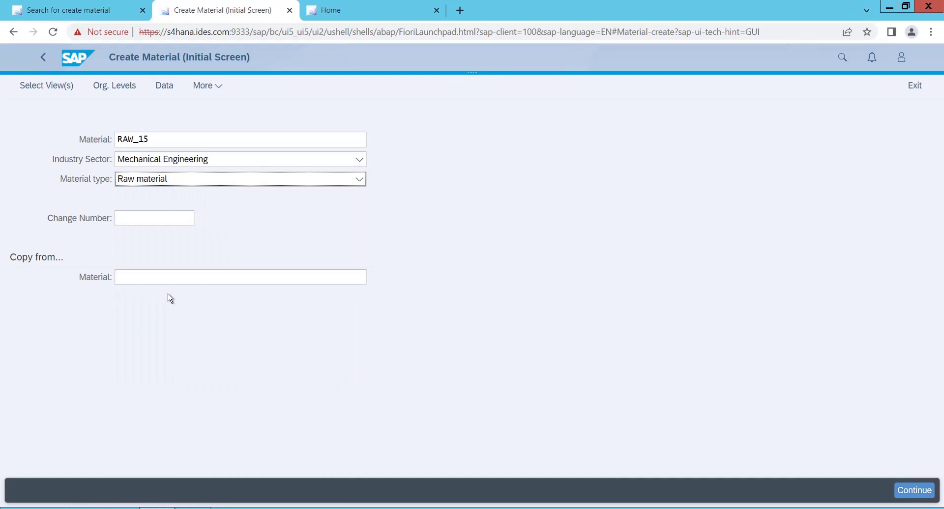
pyautogui.click(59, 89)
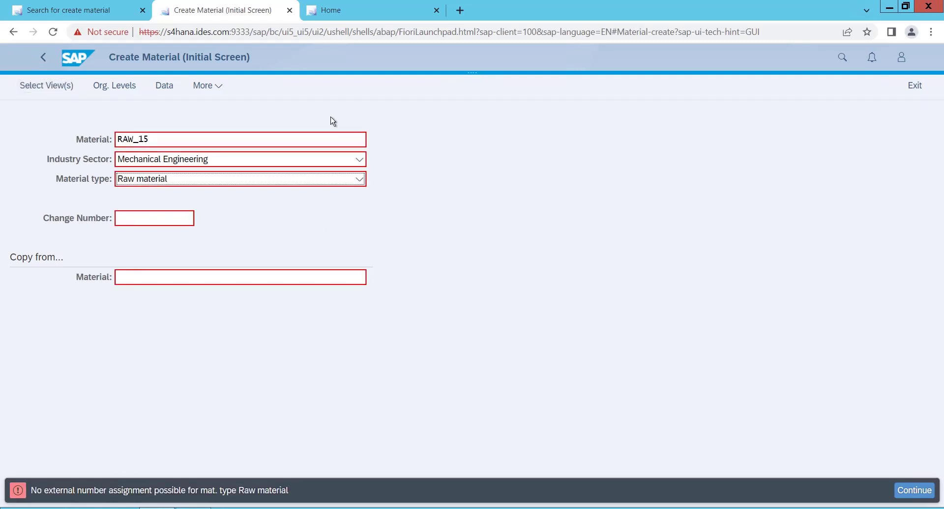
pyautogui.click(362, 181)
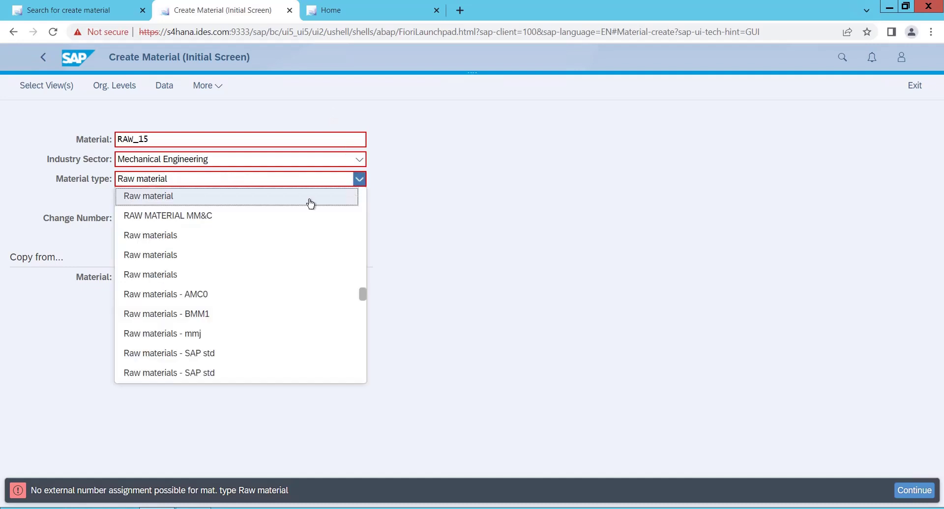
pyautogui.click(191, 237)
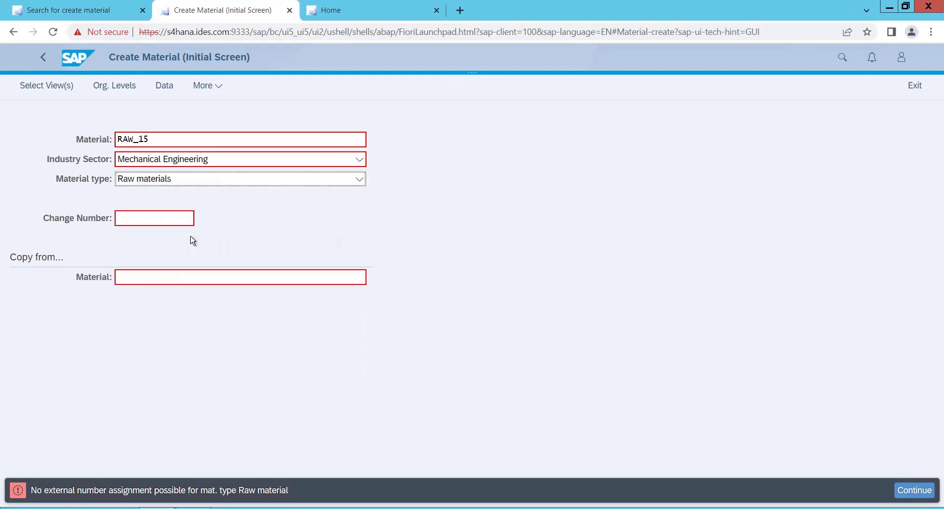
# - Select the Basic Data 1–2, Purchasing and MRP 1–4 views
pyautogui.click(54, 92)
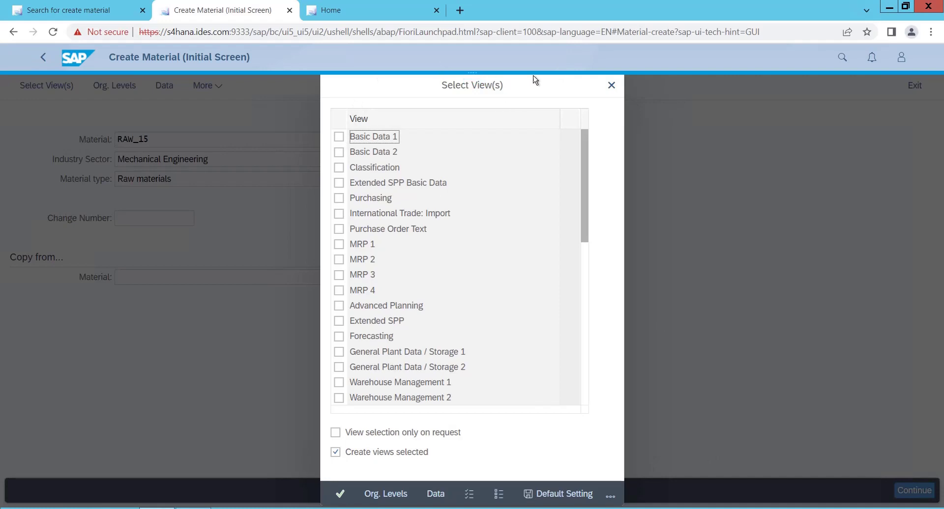
pyautogui.click(340, 139)
pyautogui.click(340, 154)
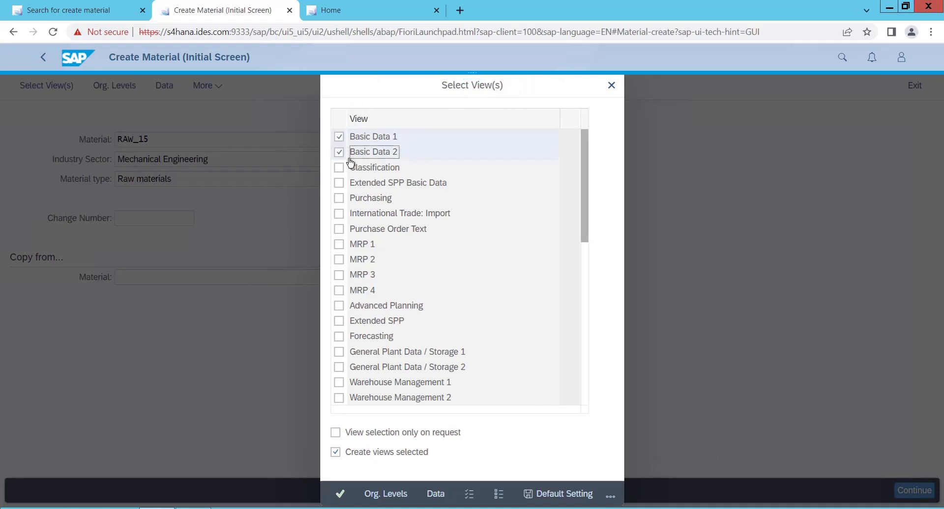
pyautogui.click(339, 198)
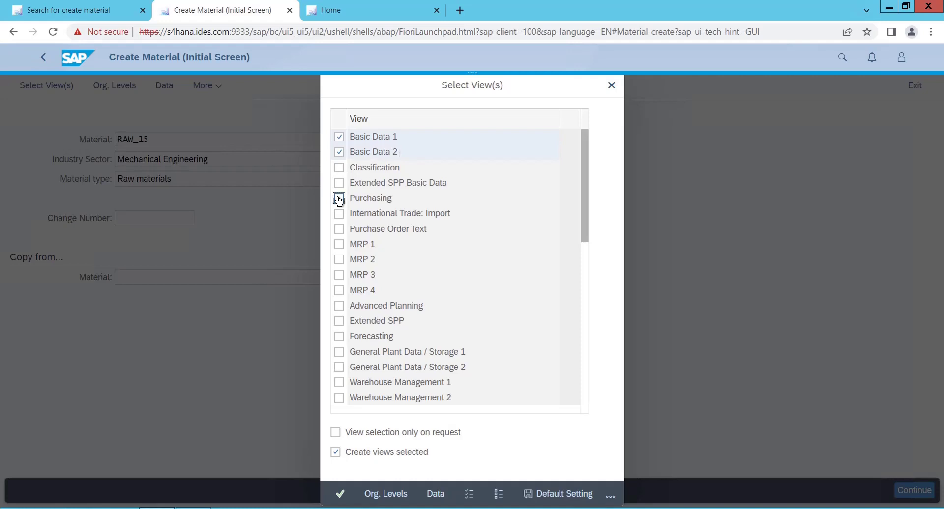
pyautogui.click(338, 245)
pyautogui.click(339, 260)
pyautogui.click(339, 275)
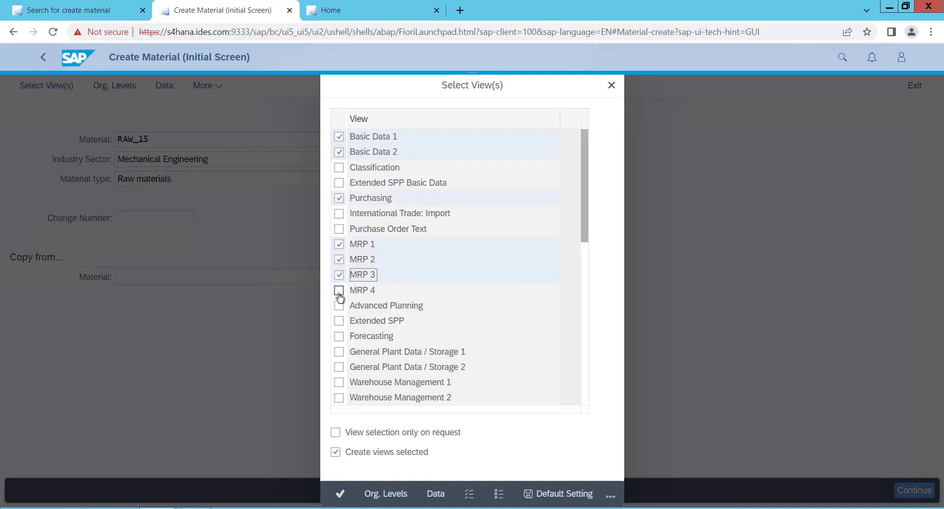
pyautogui.click(339, 291)
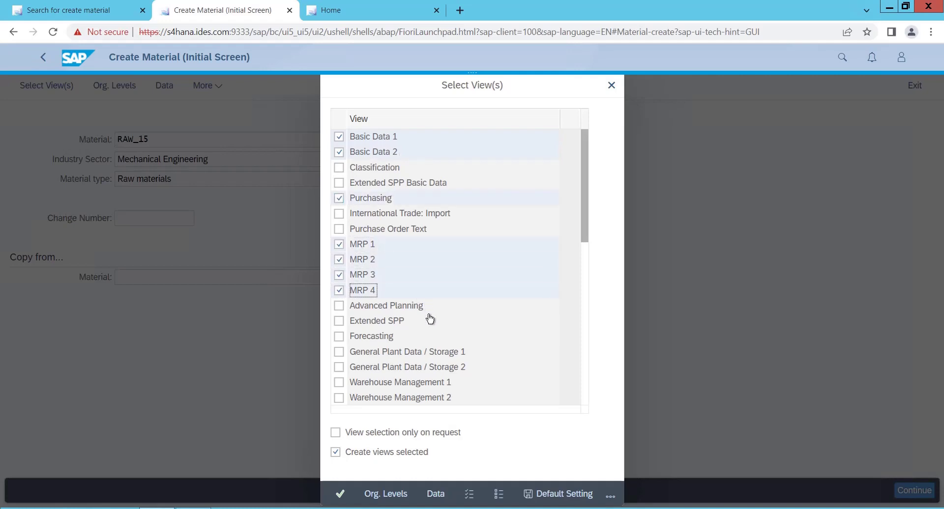
# - Add the General Plant Data / Storage and Accounting 1–2 views
pyautogui.click(339, 367)
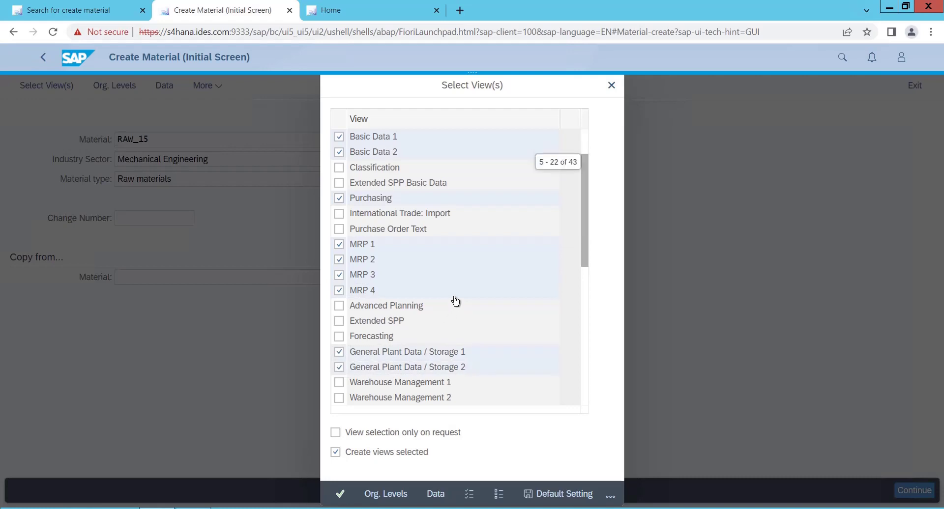
pyautogui.scroll(-1, 454, 302)
pyautogui.scroll(-1, 384, 373)
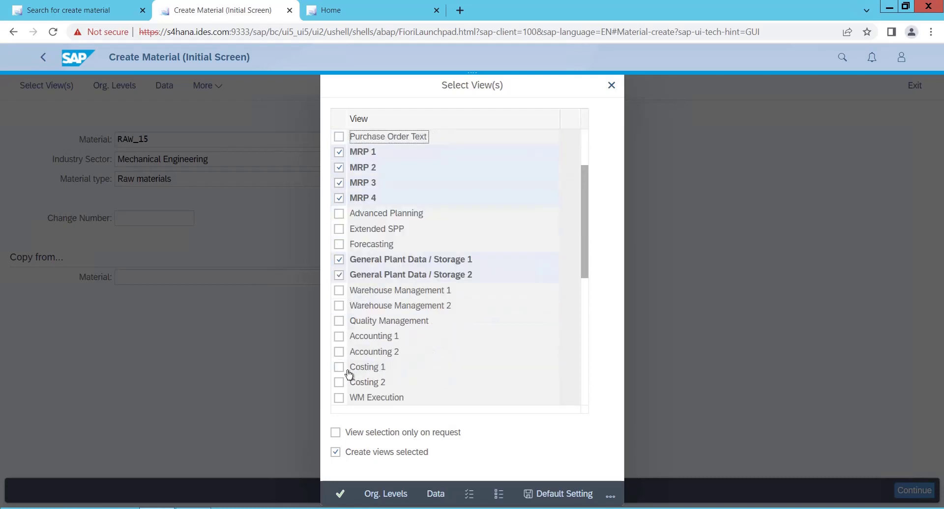
pyautogui.click(339, 337)
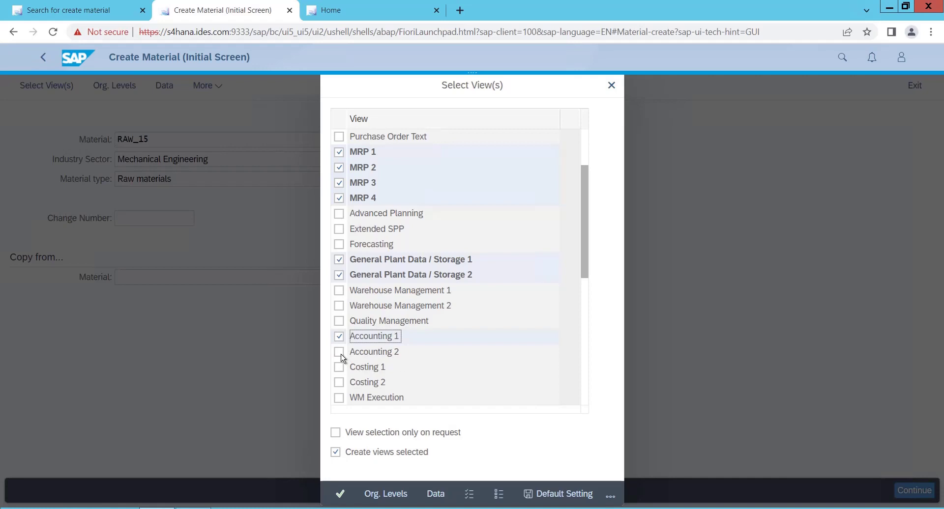
pyautogui.click(426, 357)
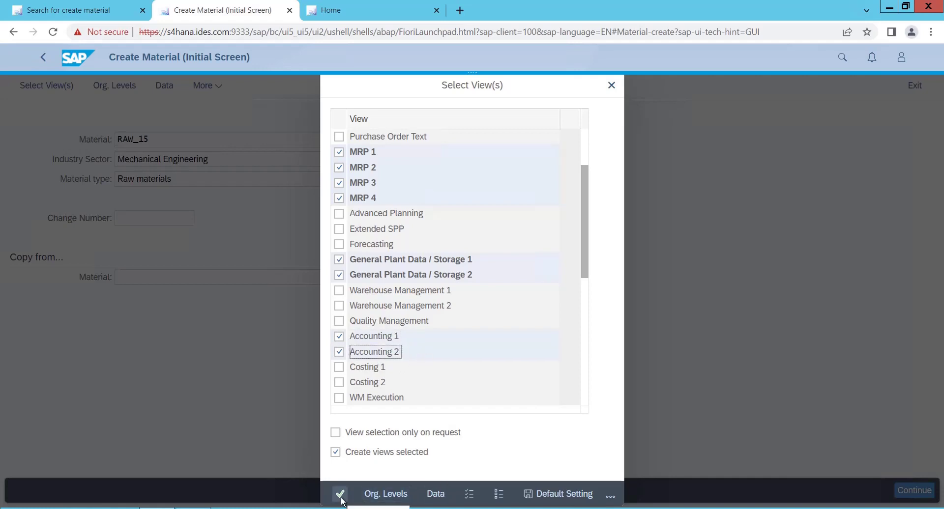
# - Confirm the chosen views and enter plant 9997 with storage location 997A
pyautogui.click(368, 500)
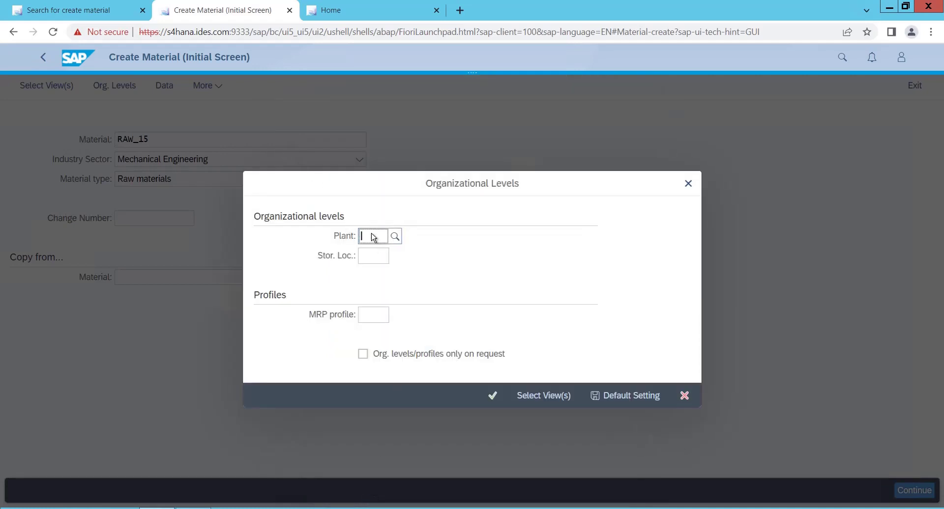
pyautogui.write('9997')
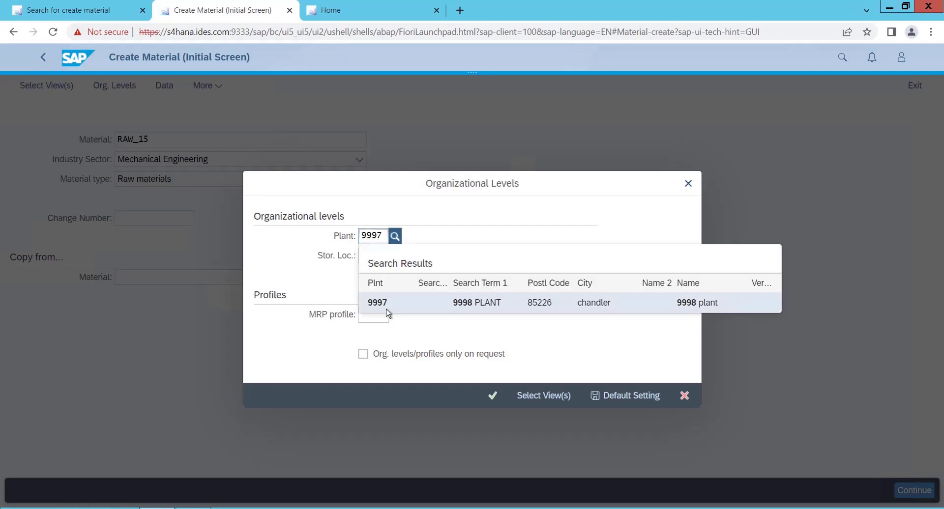
pyautogui.click(385, 302)
pyautogui.click(371, 260)
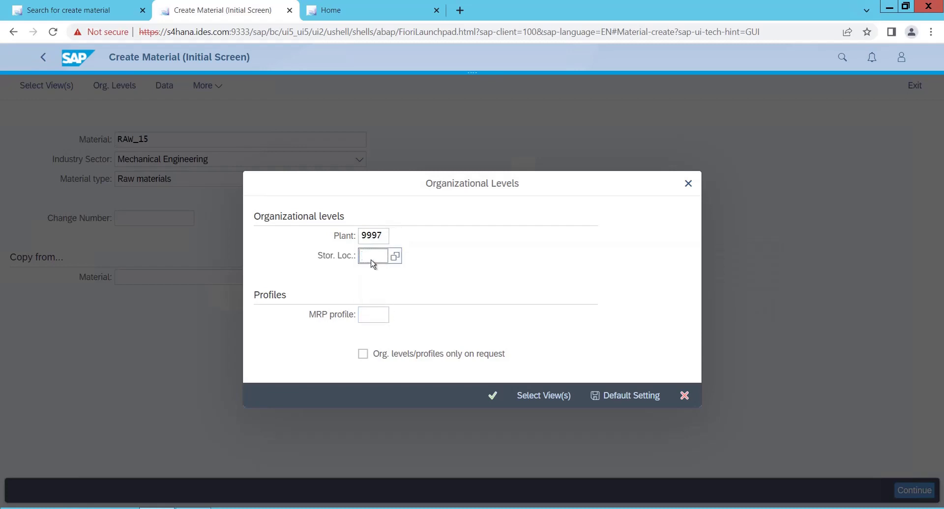
pyautogui.write('997A')
pyautogui.click(493, 397)
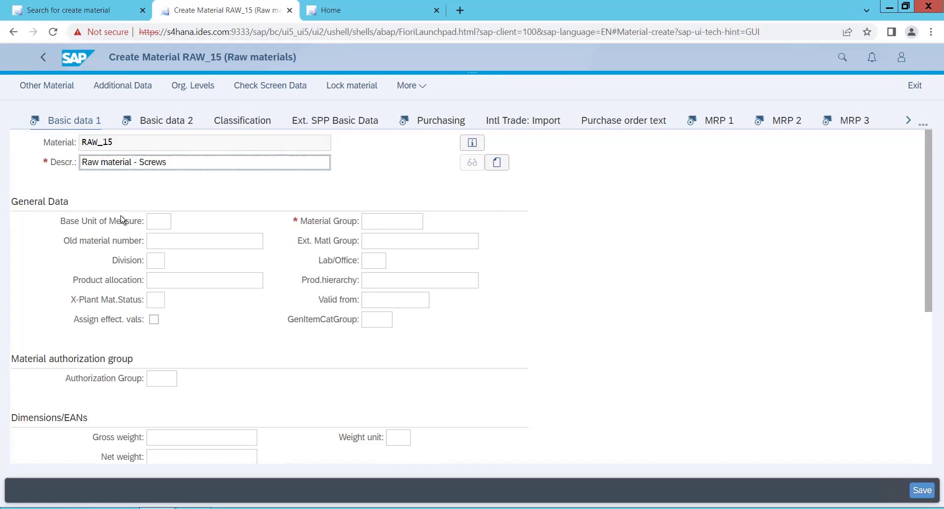
# - Pick material group 211502 (Screws) from the value help on Basic data 1
pyautogui.click(161, 224)
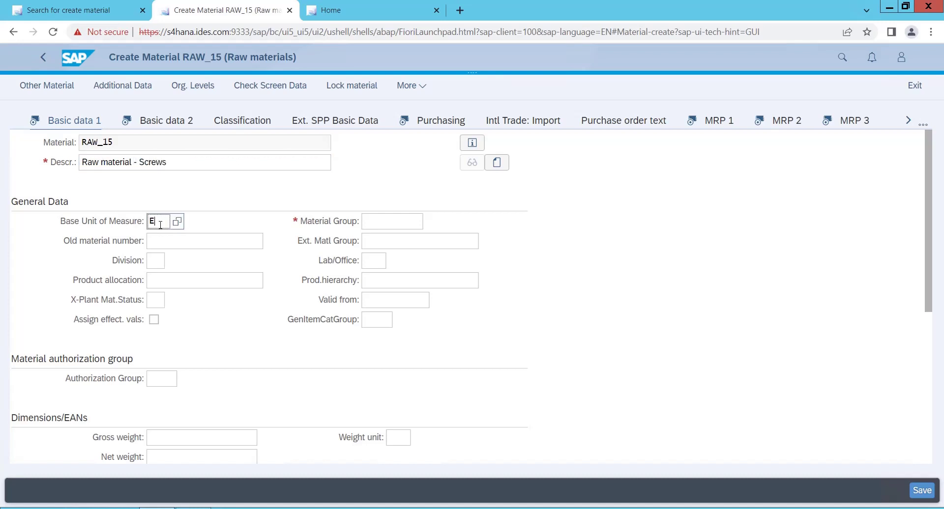
pyautogui.click(376, 222)
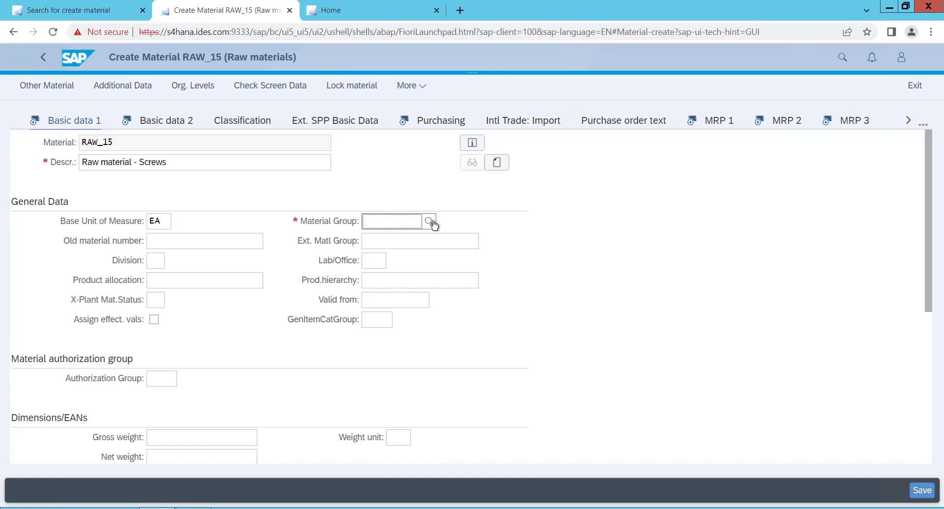
pyautogui.click(431, 222)
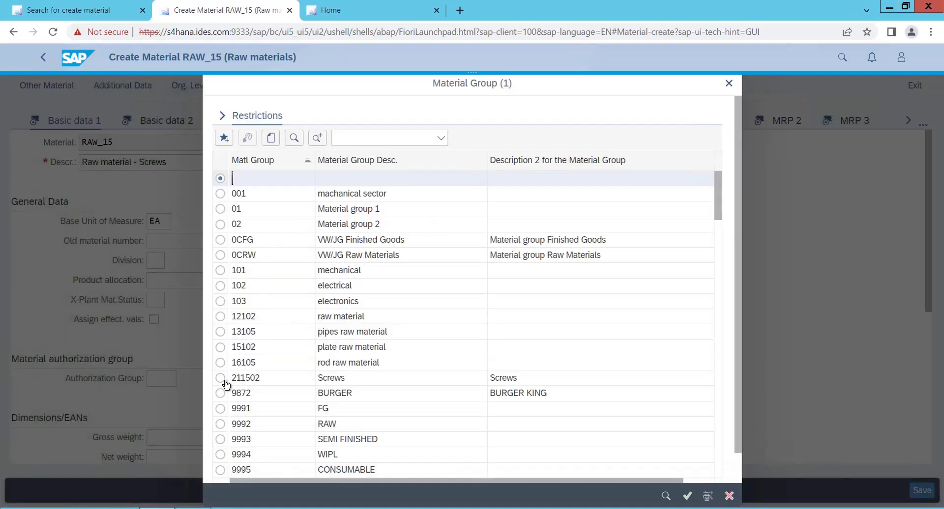
pyautogui.click(220, 378)
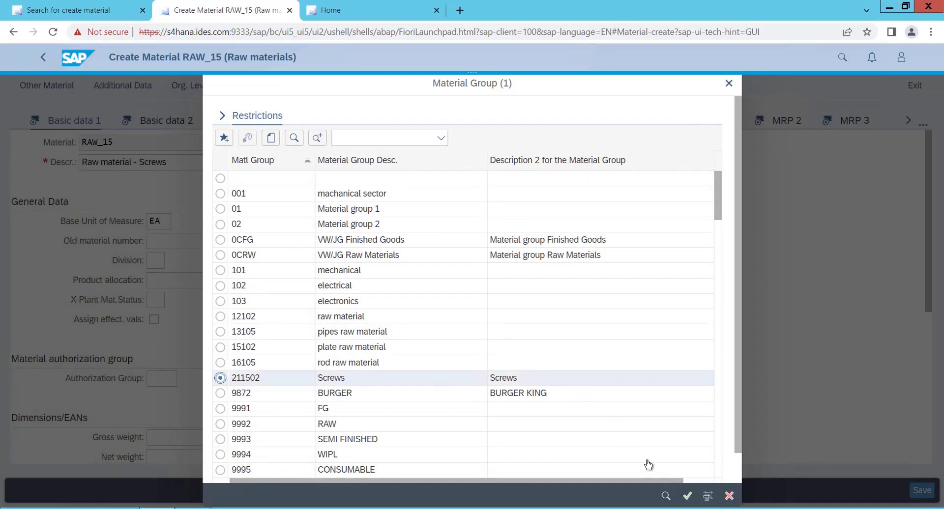
pyautogui.click(687, 496)
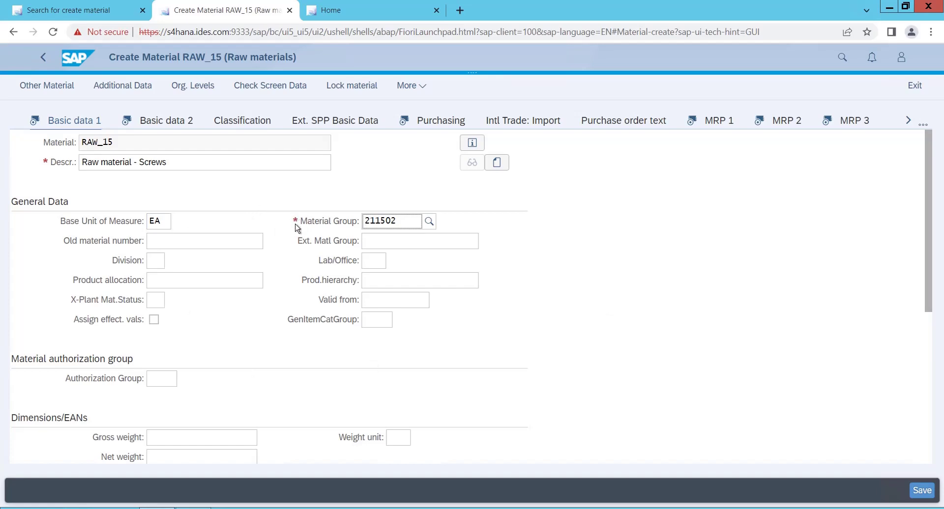
# - Scroll through Basic data 1, then switch to Basic data 2 and review its fields
pyautogui.moveTo(927, 295); pyautogui.dragTo(926, 440)
pyautogui.scroll(5, 839, 255)
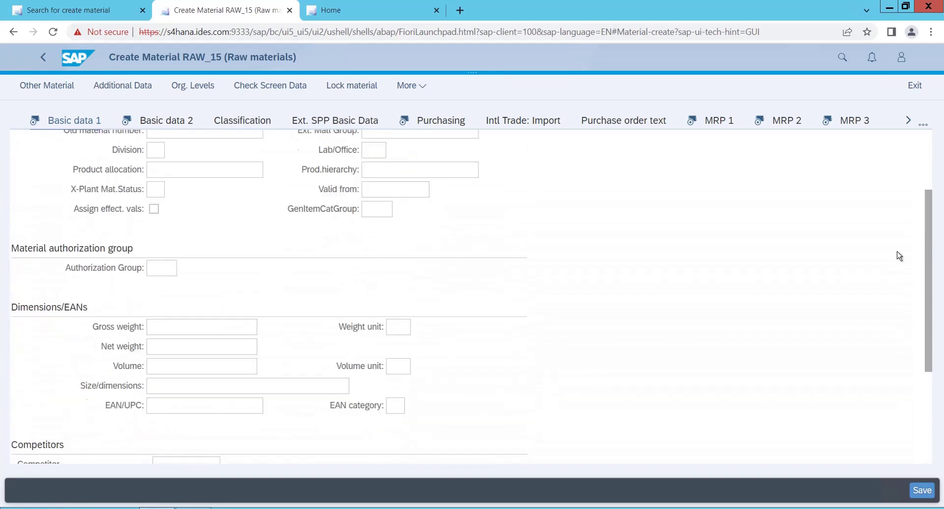
pyautogui.click(180, 125)
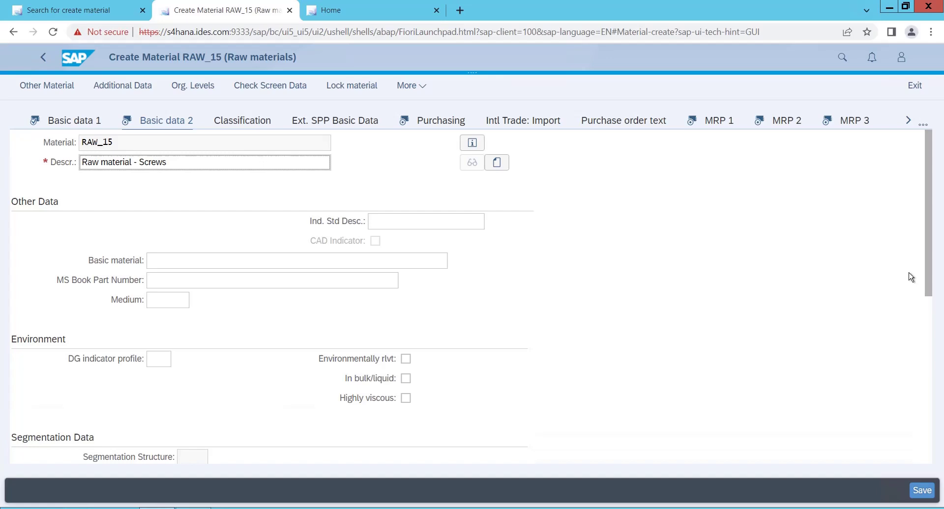
pyautogui.moveTo(929, 255)
pyautogui.mouseDown()
pyautogui.moveTo(929, 369)
pyautogui.moveTo(943, 445)
pyautogui.mouseUp()
pyautogui.scroll(10, 933, 246)
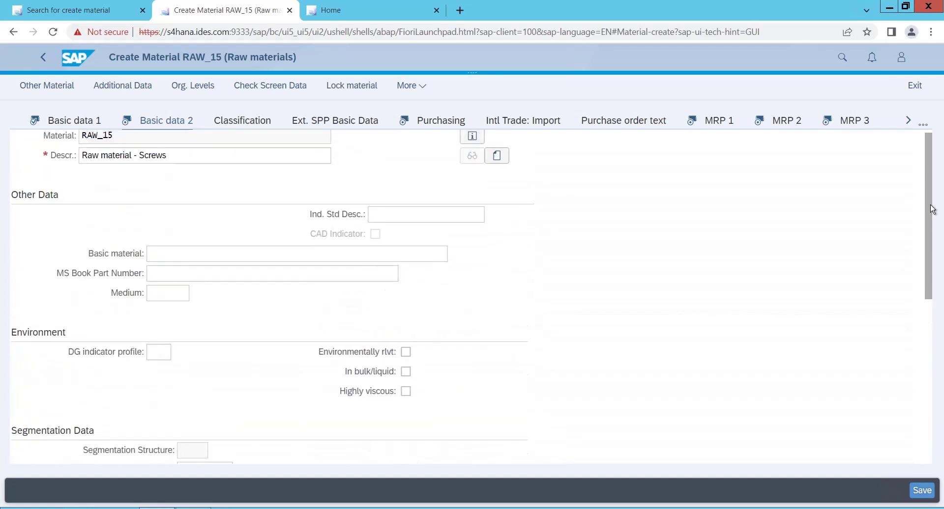
# - On Purchasing, enable automatic POs and set plant-specific material status 03 Use
pyautogui.click(441, 122)
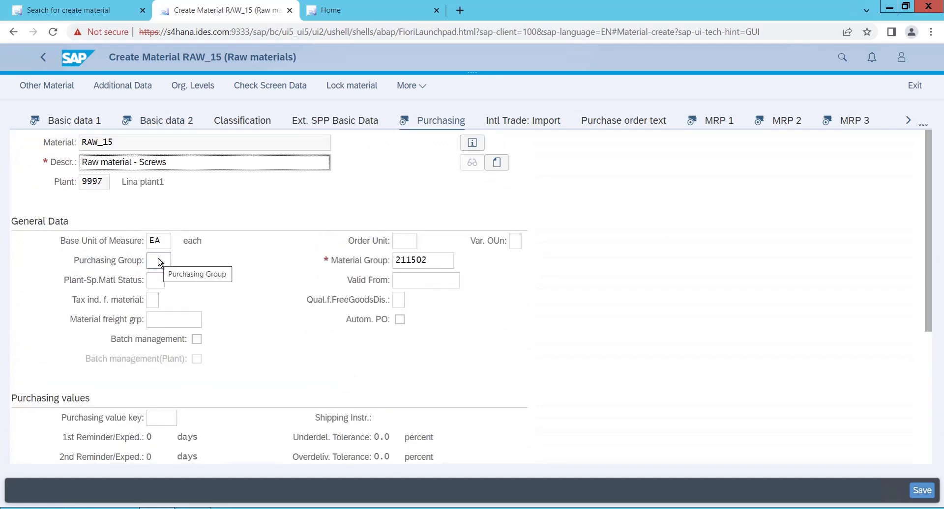
pyautogui.click(400, 319)
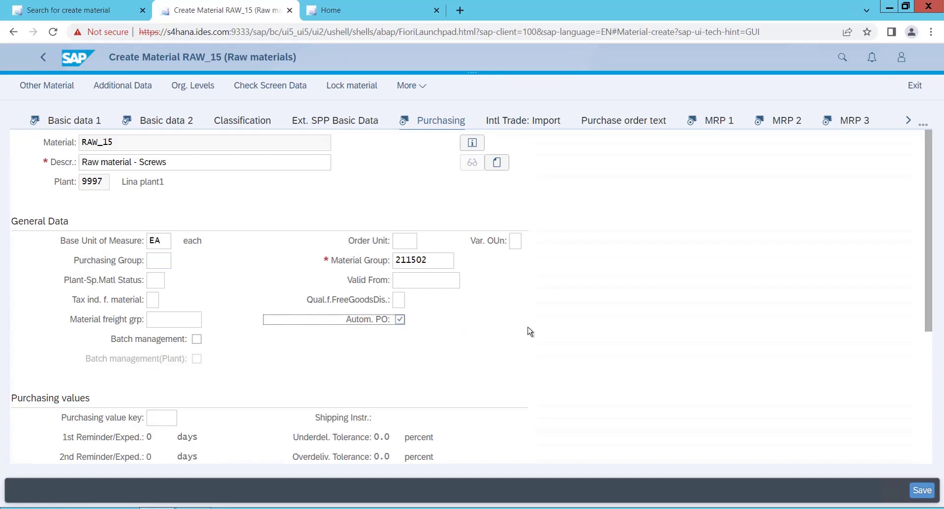
pyautogui.click(169, 284)
pyautogui.click(171, 281)
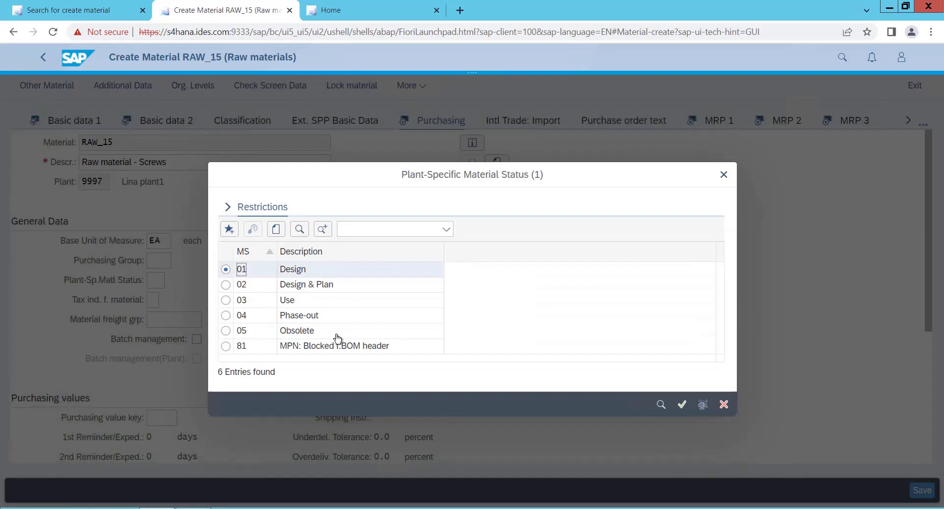
pyautogui.click(225, 300)
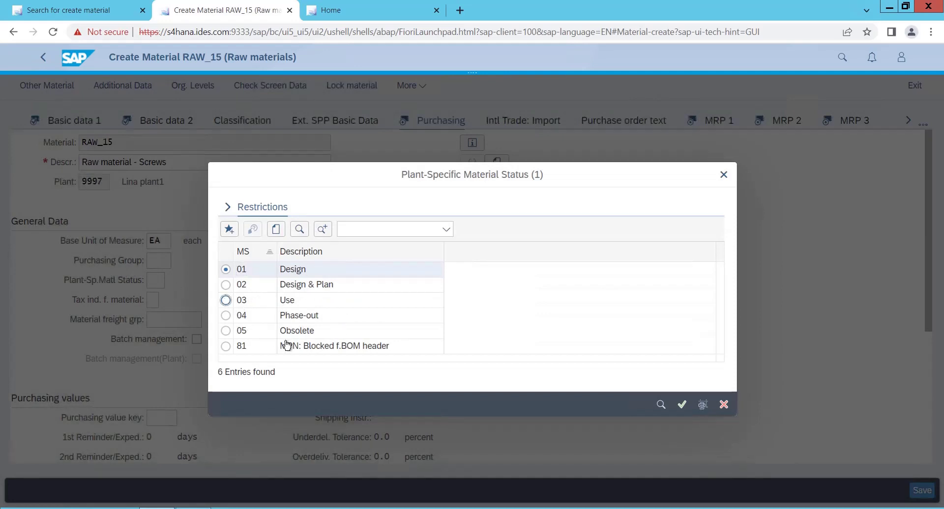
pyautogui.click(681, 404)
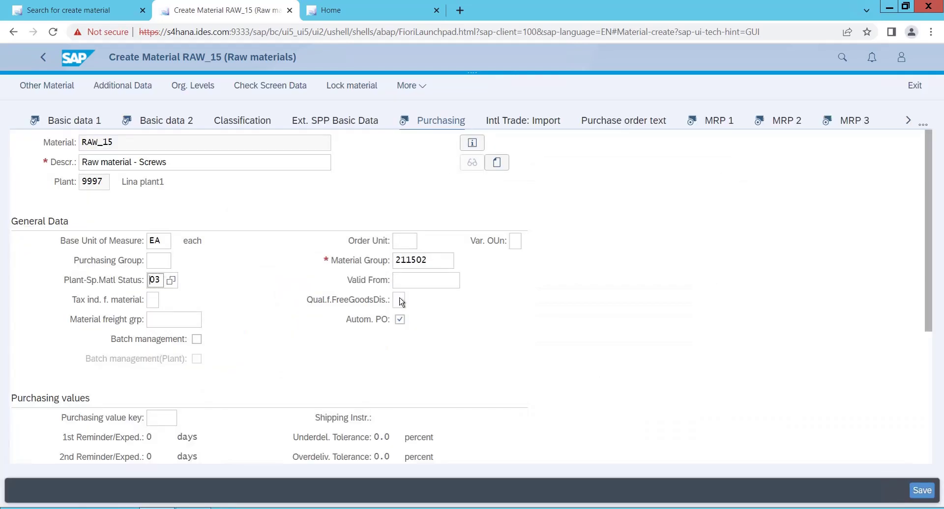
# - Set the Valid From date to 17.06.2022
pyautogui.click(433, 281)
pyautogui.click(465, 280)
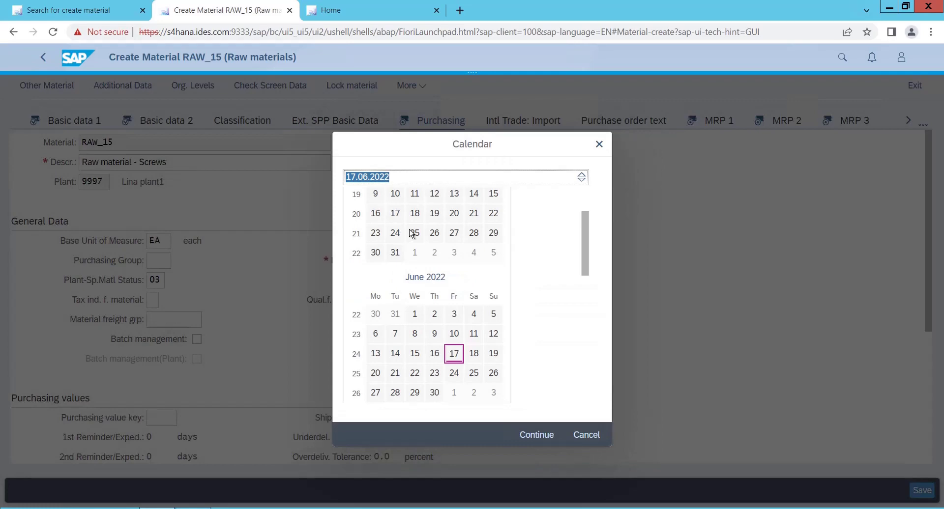
pyautogui.click(375, 193)
pyautogui.click(549, 436)
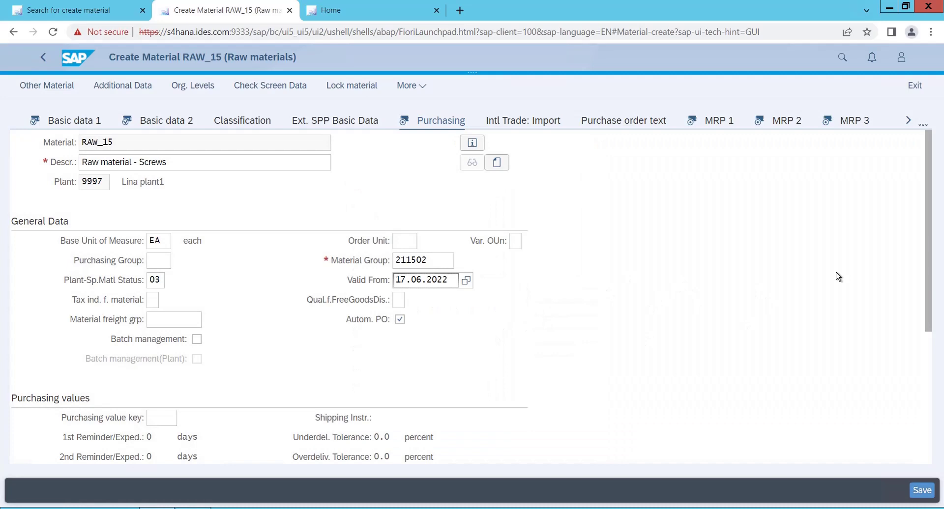
# - Set purchasing group 250 (New Pur Orag)
pyautogui.click(166, 259)
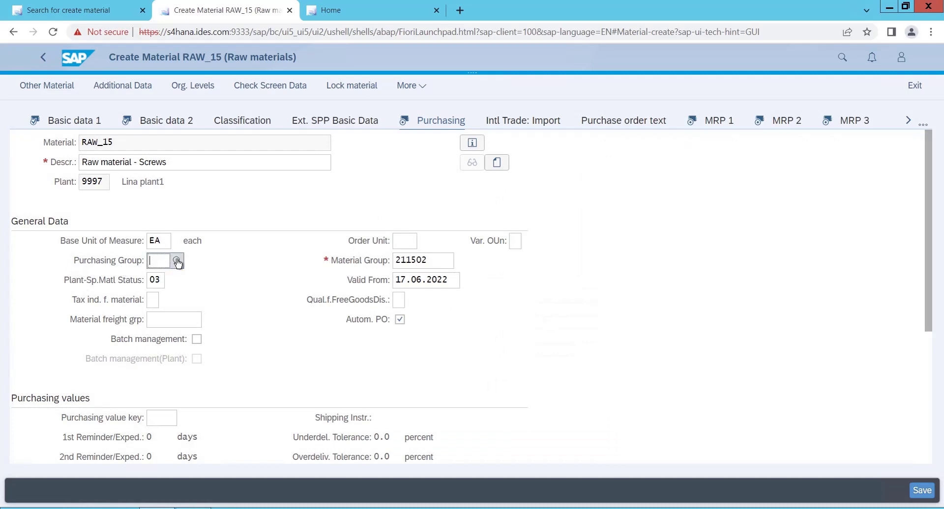
pyautogui.click(177, 261)
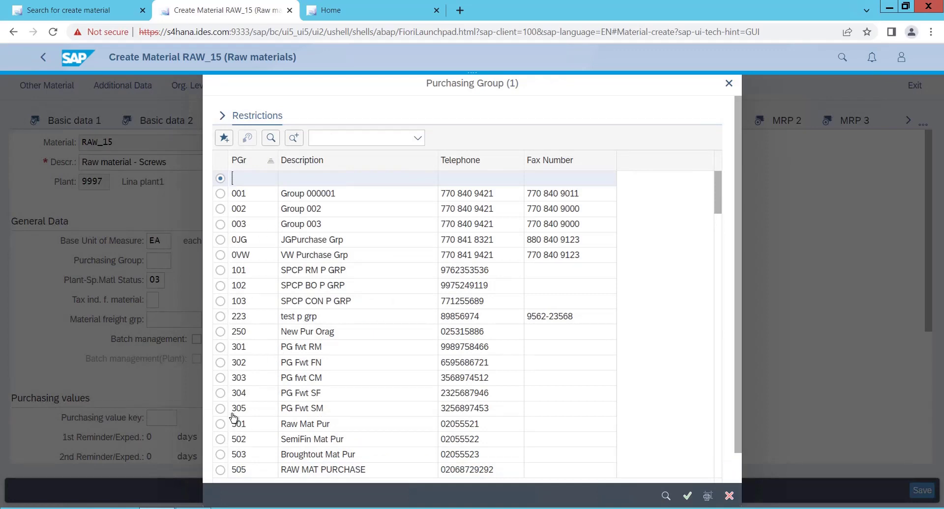
pyautogui.click(220, 332)
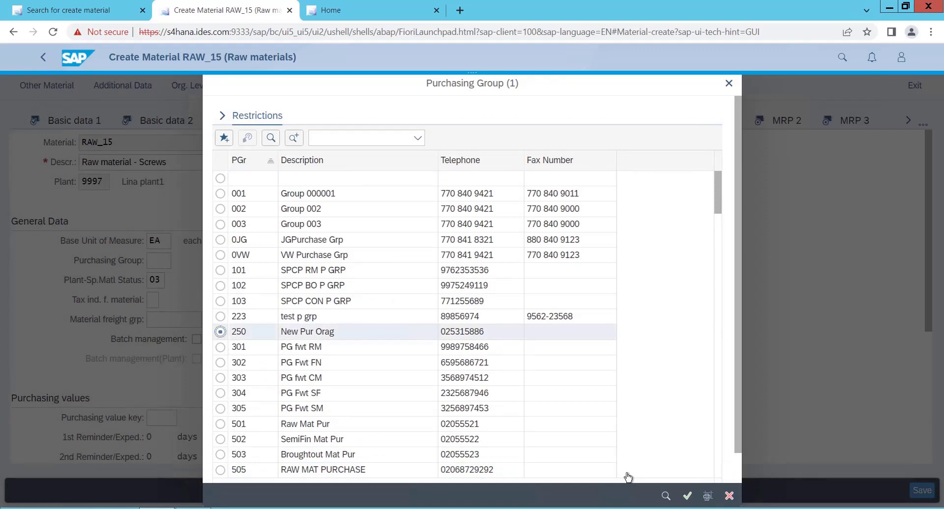
pyautogui.click(688, 497)
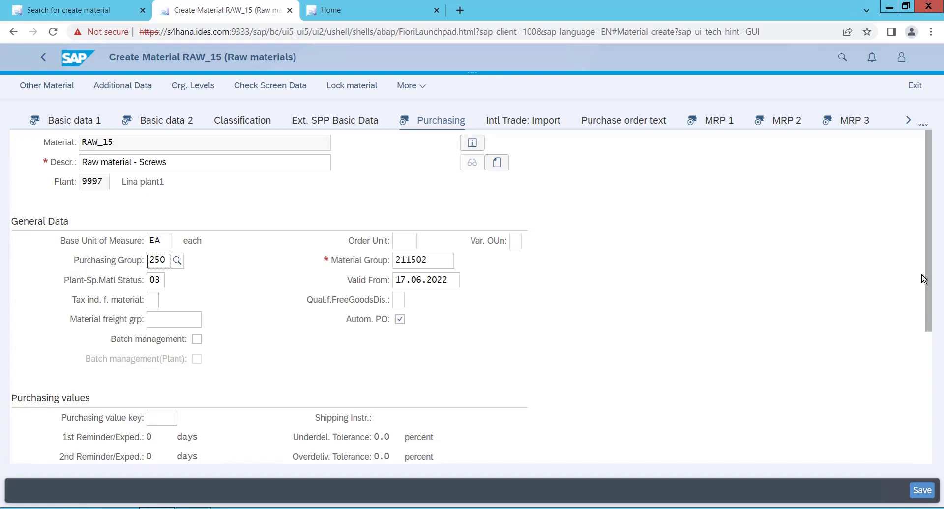
pyautogui.click(935, 316)
# - Enter a GR processing time of 2 days and tick Source list
pyautogui.moveTo(935, 316); pyautogui.dragTo(932, 414)
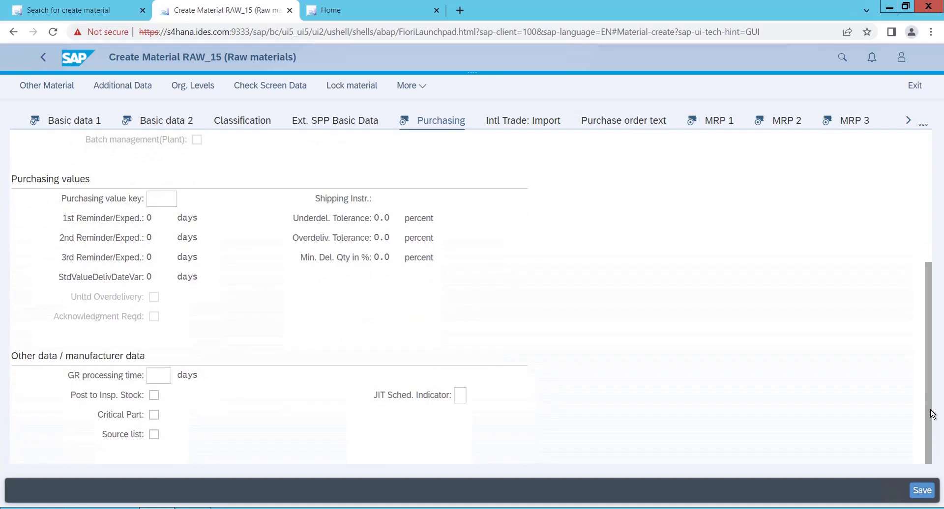
pyautogui.click(160, 377)
pyautogui.write('2')
pyautogui.click(154, 435)
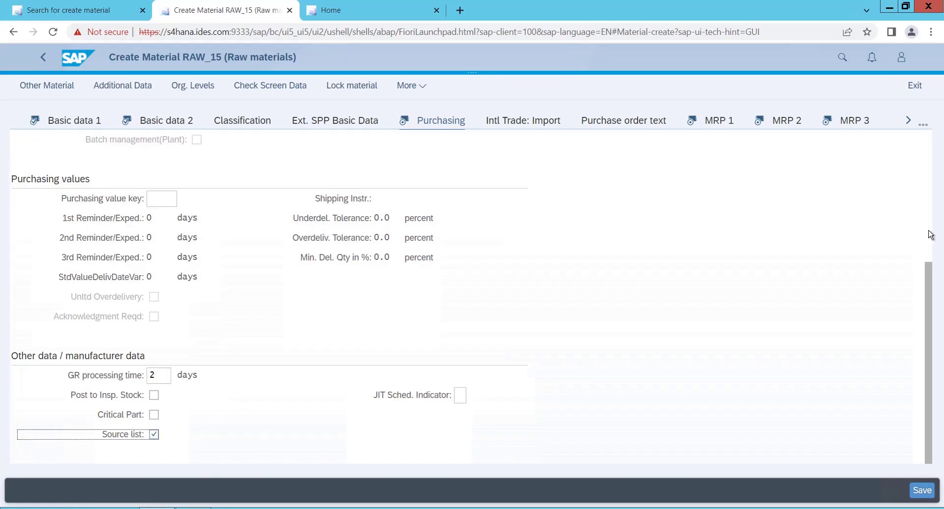
pyautogui.scroll(5, 929, 235)
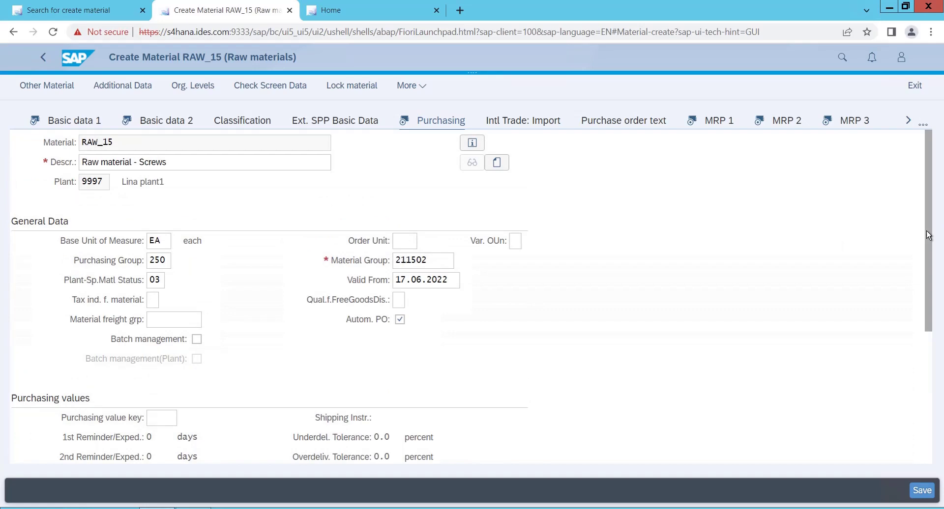
# - Set MRP type PD on the MRP 1 view
pyautogui.click(718, 123)
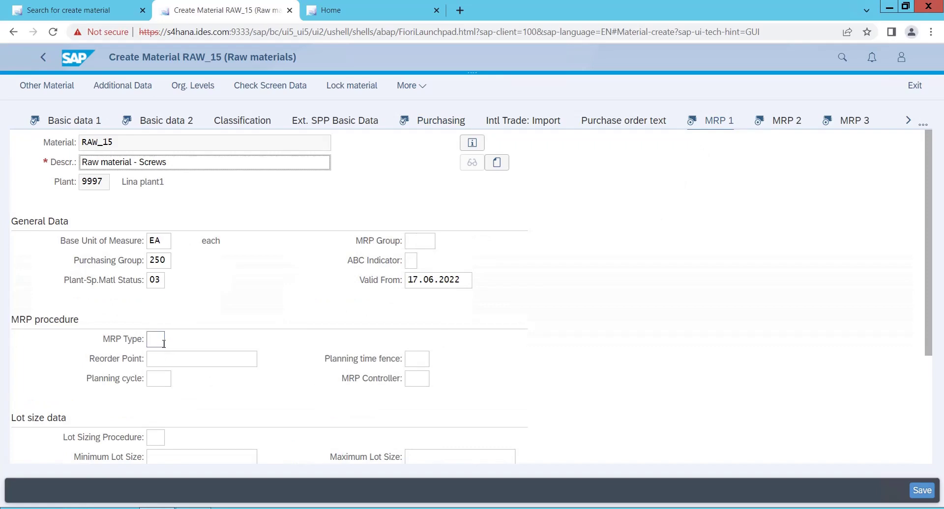
pyautogui.click(156, 339)
pyautogui.click(169, 341)
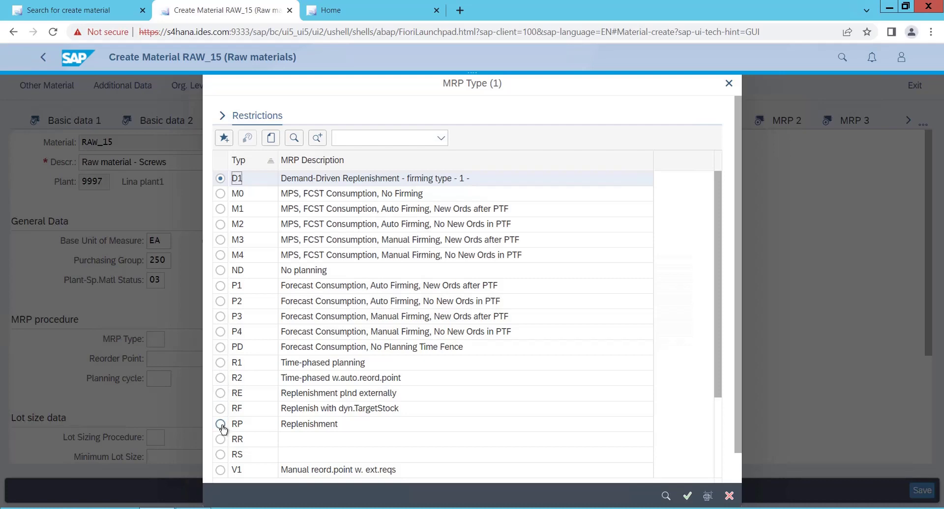
pyautogui.click(220, 348)
pyautogui.click(687, 496)
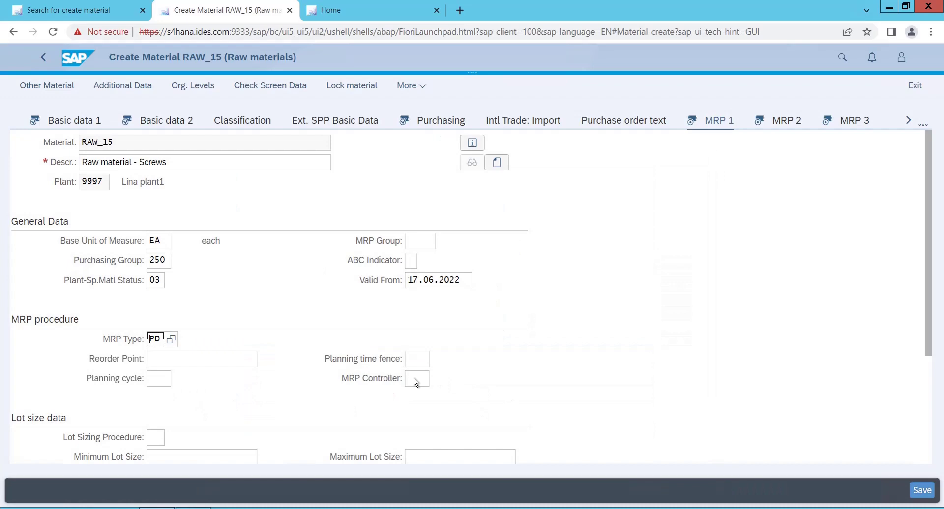
# - Set MRP controller 001 and lot sizing procedure EX
pyautogui.click(416, 379)
pyautogui.click(435, 379)
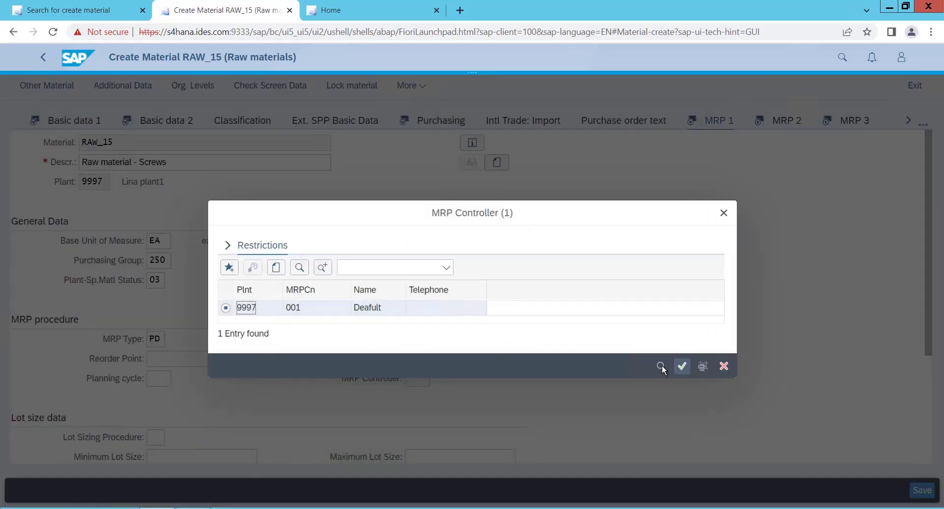
pyautogui.click(681, 366)
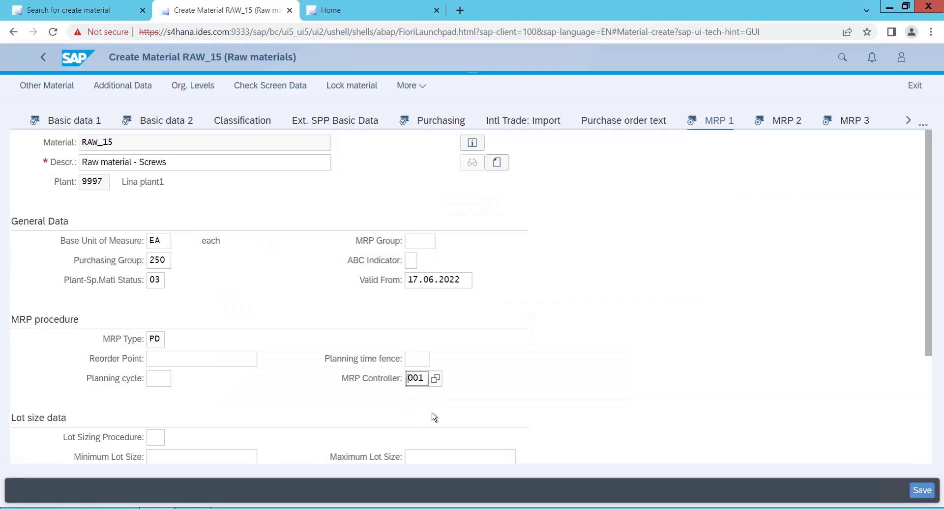
pyautogui.click(156, 437)
pyautogui.press('F4')
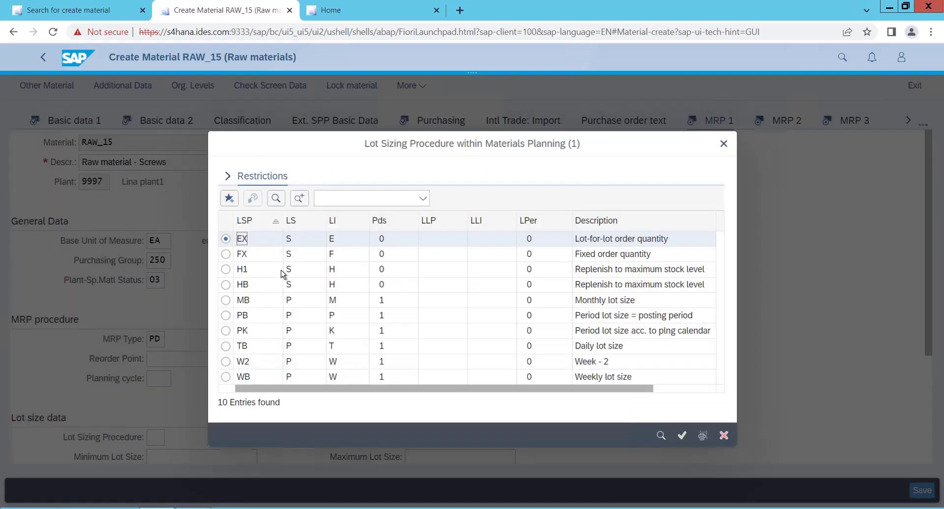
pyautogui.click(681, 436)
pyautogui.click(770, 123)
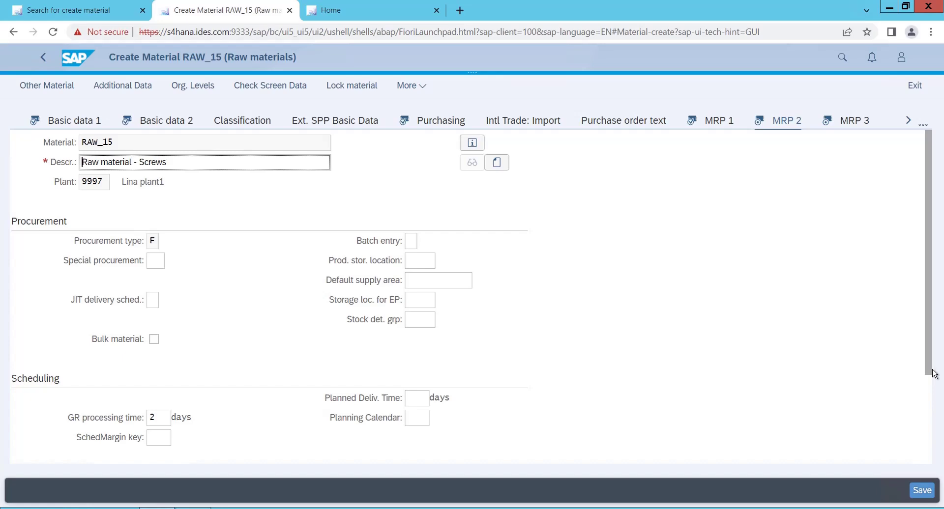
# - Enter a planned delivery time of 4 days on MRP 2 and continue to MRP 3
pyautogui.scroll(-3, 934, 373)
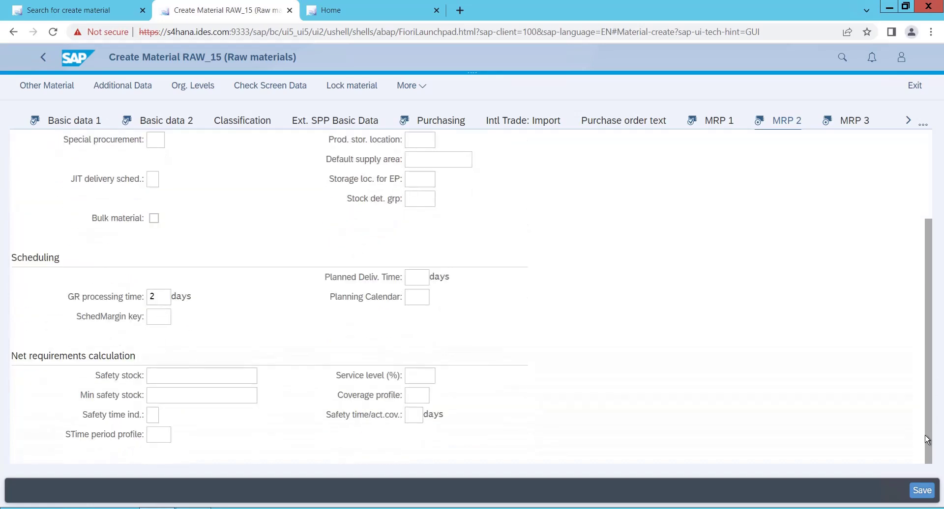
pyautogui.click(179, 374)
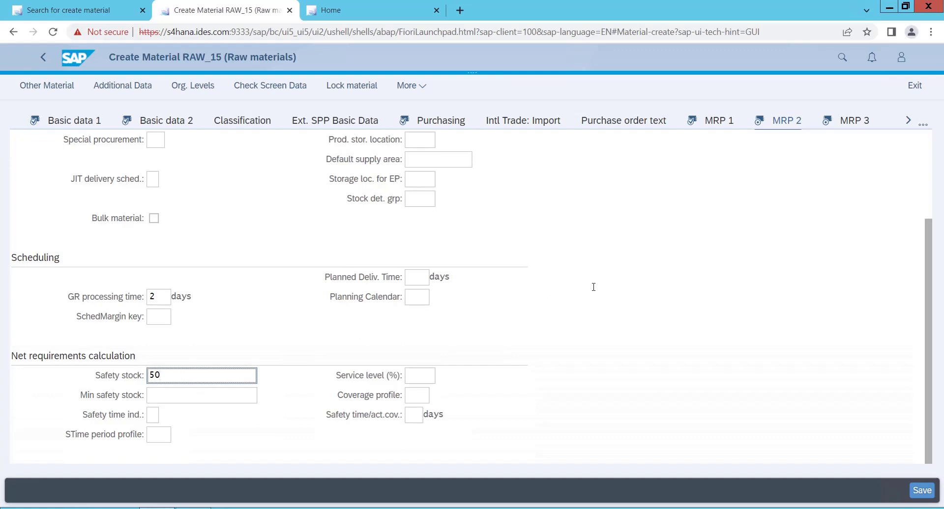
pyautogui.click(840, 123)
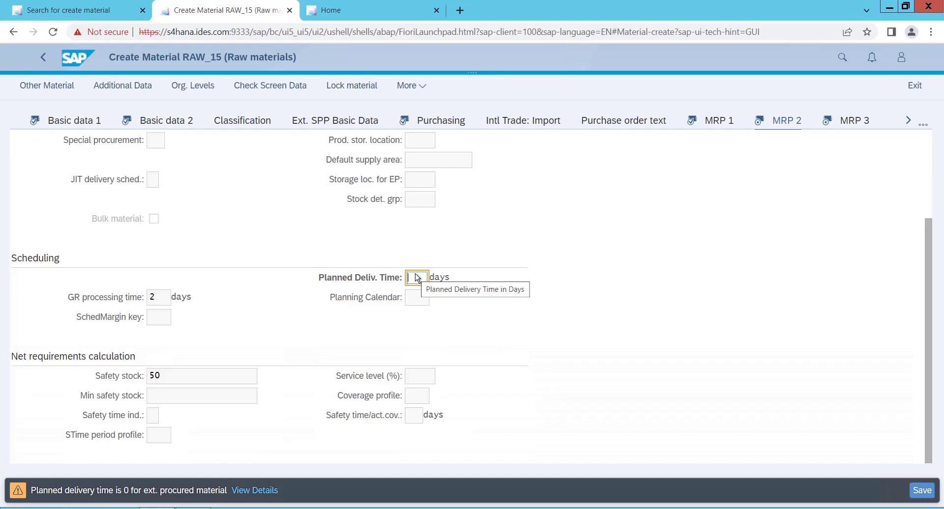
pyautogui.write('4')
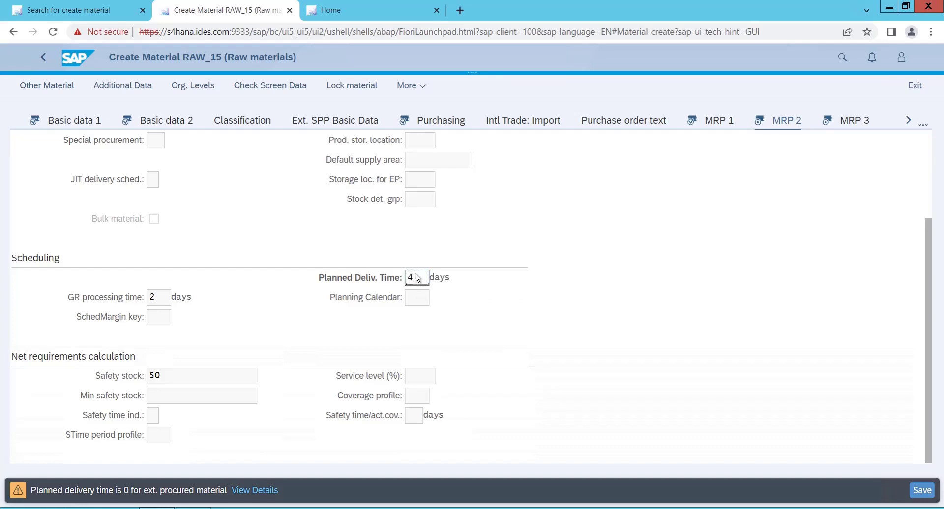
pyautogui.press('Return')
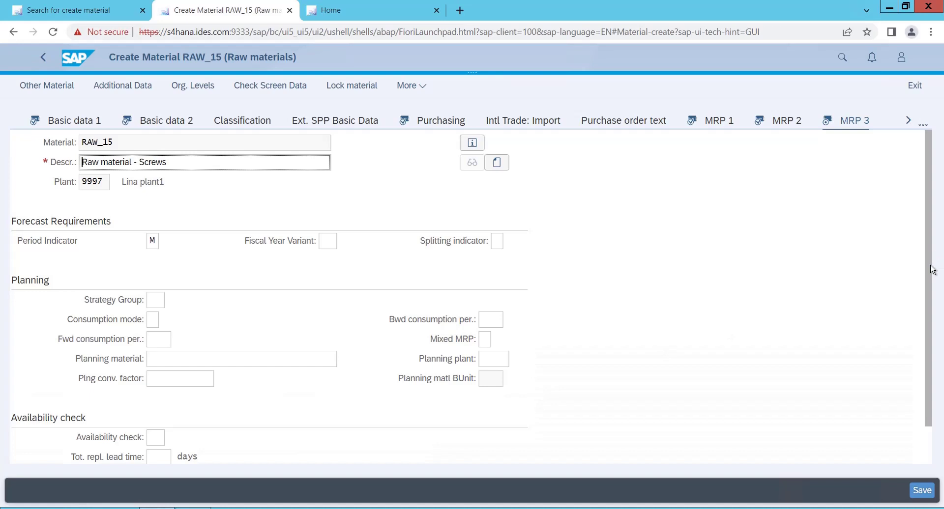
# - Scroll through the MRP 3 view and move on to the MRP 4 view
pyautogui.moveTo(930, 291)
pyautogui.mouseDown()
pyautogui.moveTo(932, 332)
pyautogui.moveTo(932, 276)
pyautogui.mouseUp()
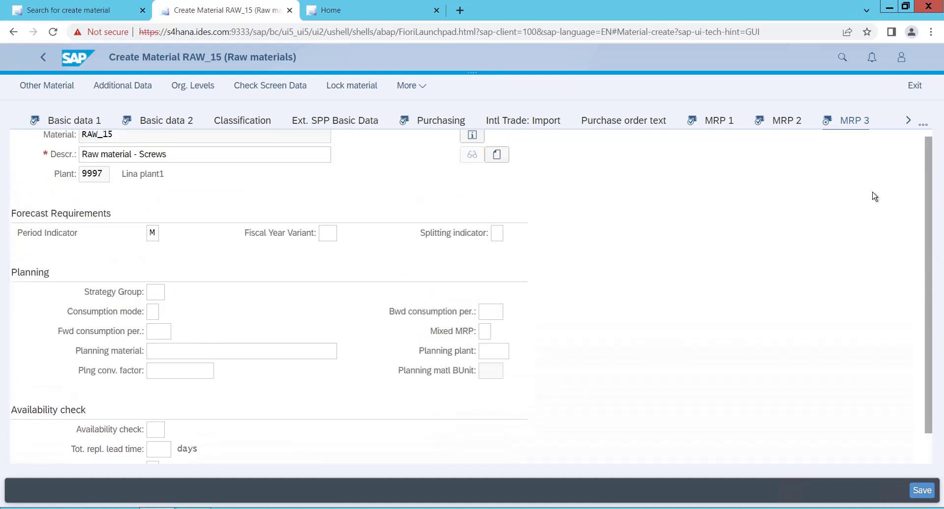
pyautogui.click(908, 122)
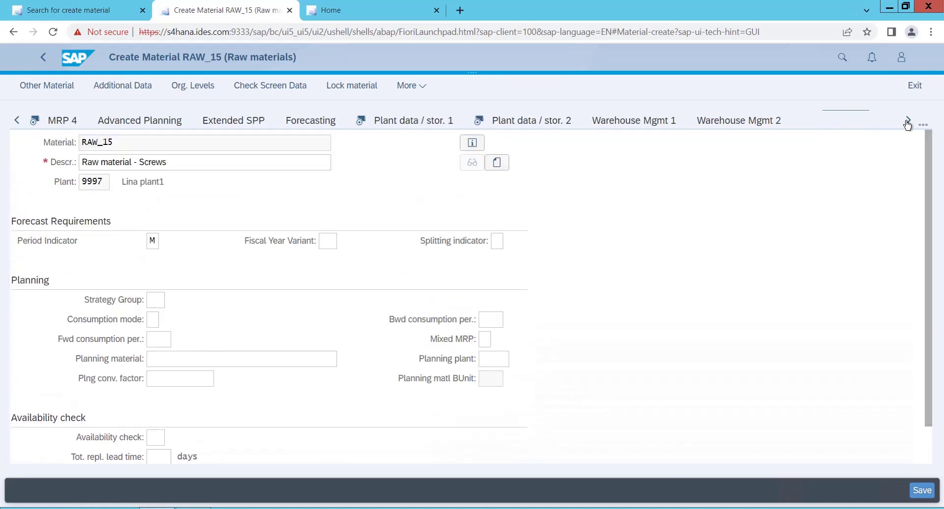
pyautogui.click(55, 120)
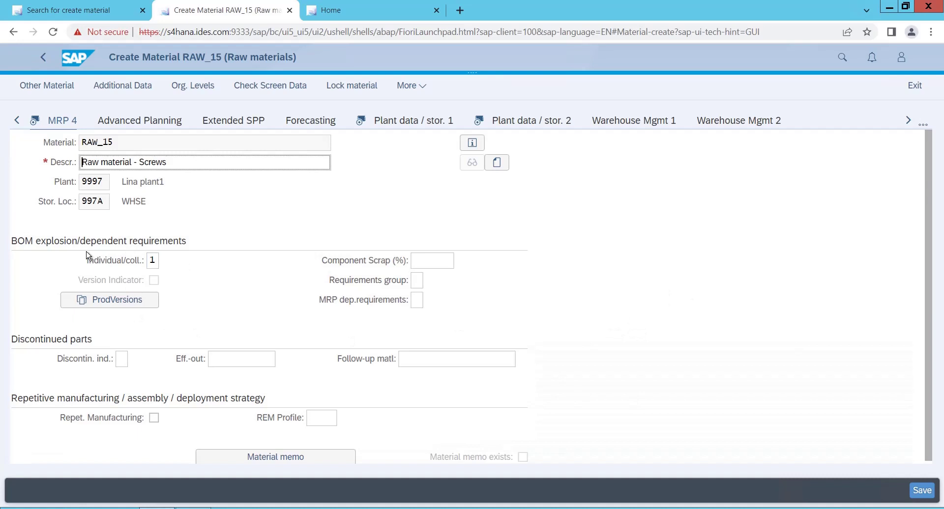
# - Scroll through Plant data / stor. 1, then Plant data / stor. 2 with its empty weight fields
pyautogui.click(422, 124)
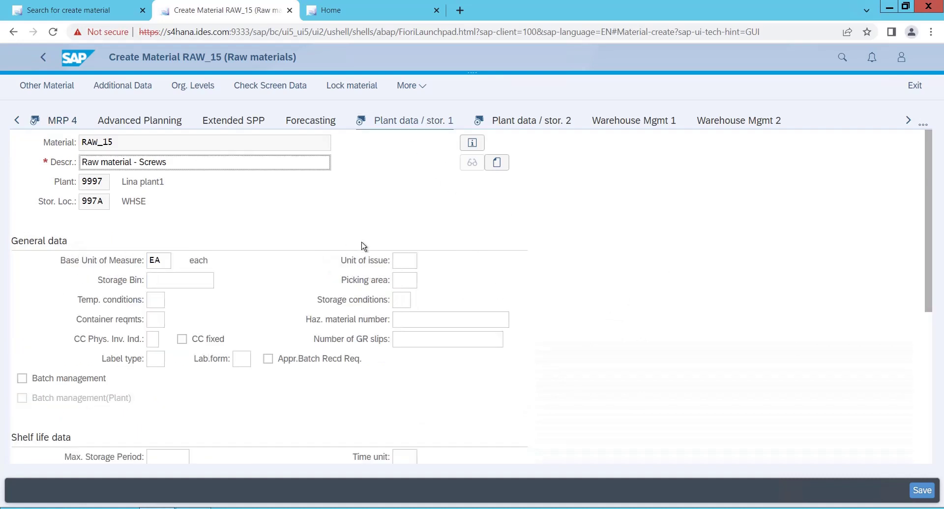
pyautogui.moveTo(927, 302); pyautogui.dragTo(923, 438)
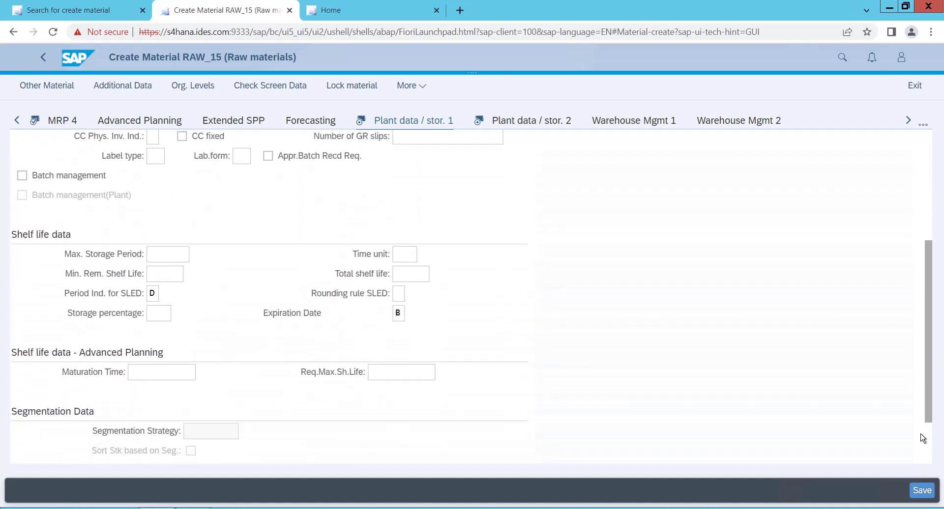
pyautogui.scroll(-3, 923, 438)
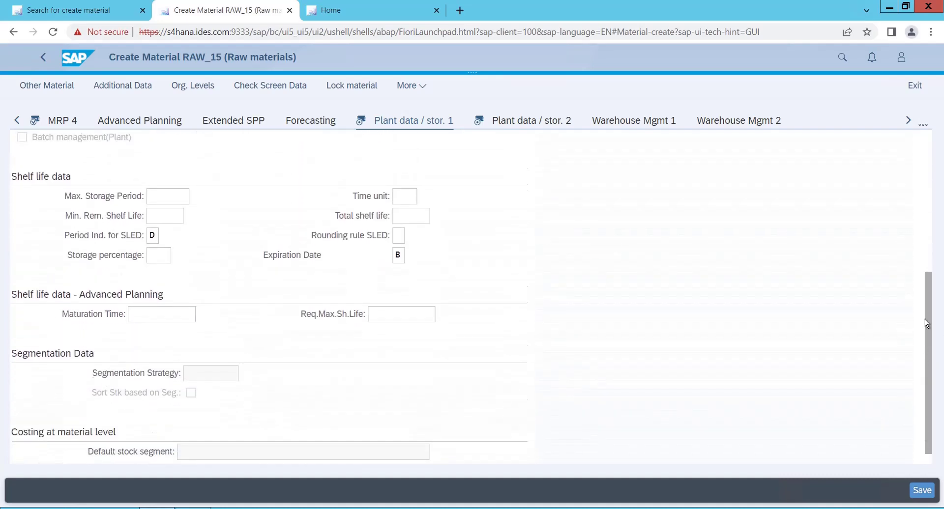
pyautogui.scroll(5, 924, 295)
pyautogui.click(521, 123)
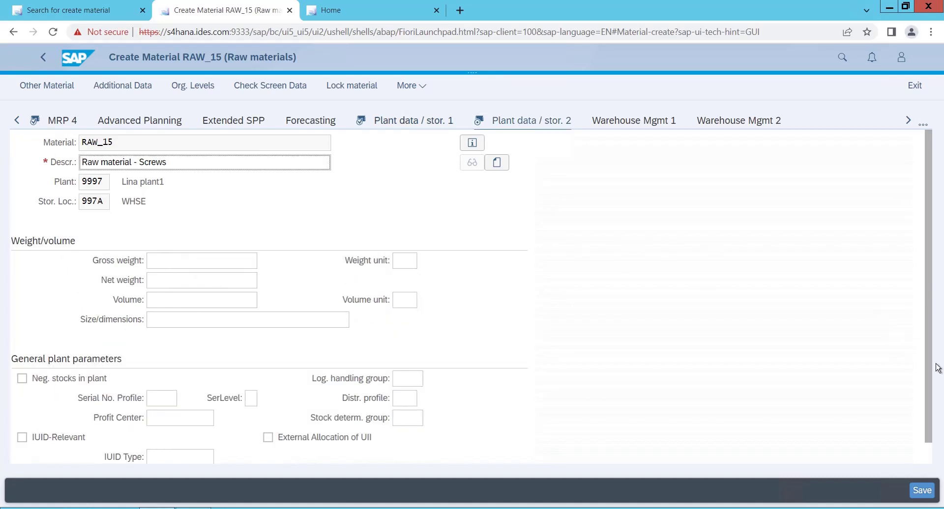
pyautogui.moveTo(930, 370); pyautogui.dragTo(932, 423)
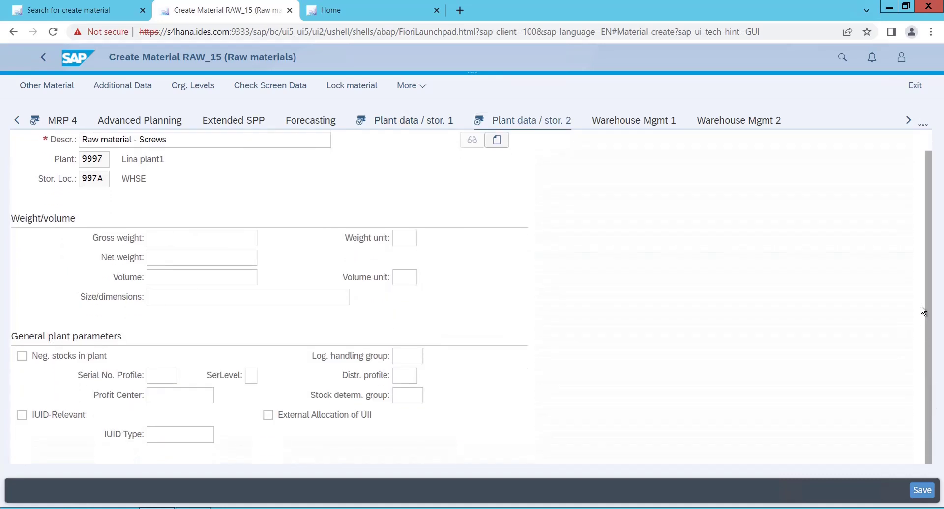
pyautogui.scroll(1, 922, 311)
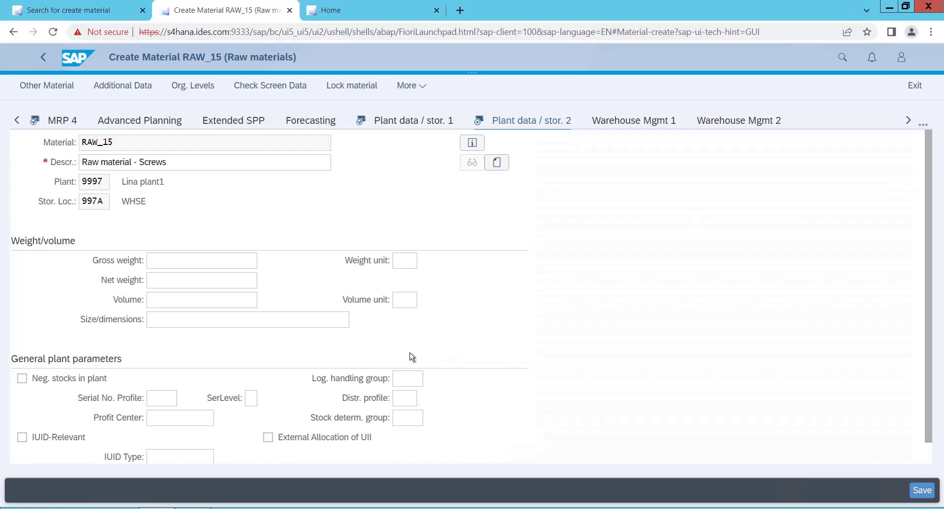
# - Check the Intl Trade: Import view, then return to Purchasing showing group 250 and status 03
pyautogui.click(924, 125)
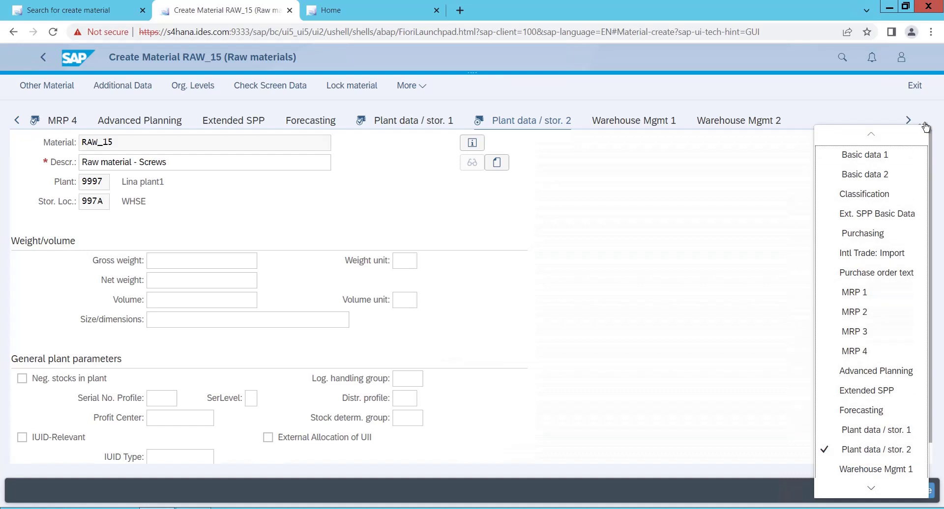
pyautogui.click(852, 253)
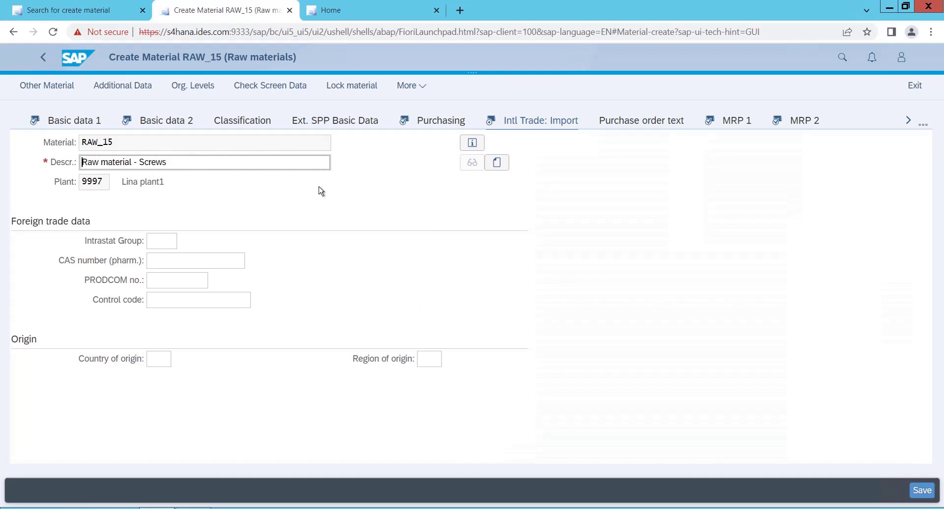
pyautogui.click(923, 126)
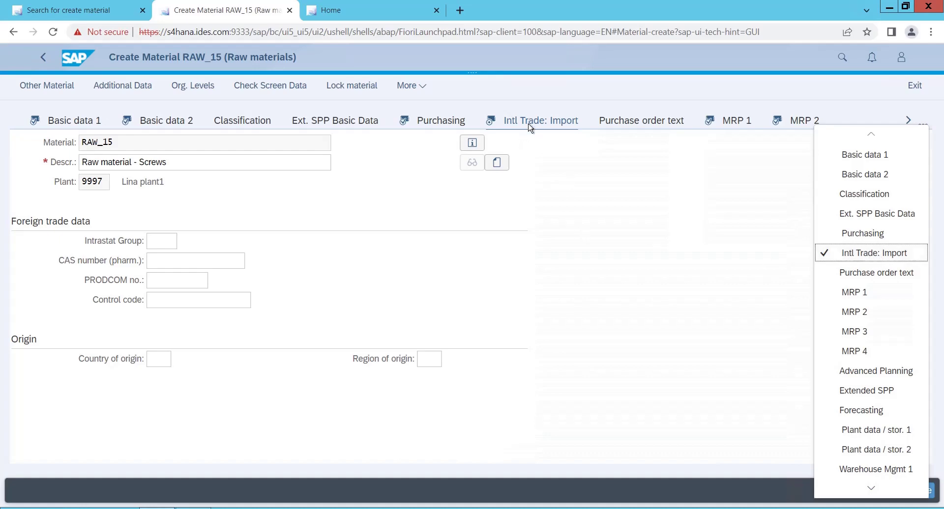
pyautogui.click(424, 124)
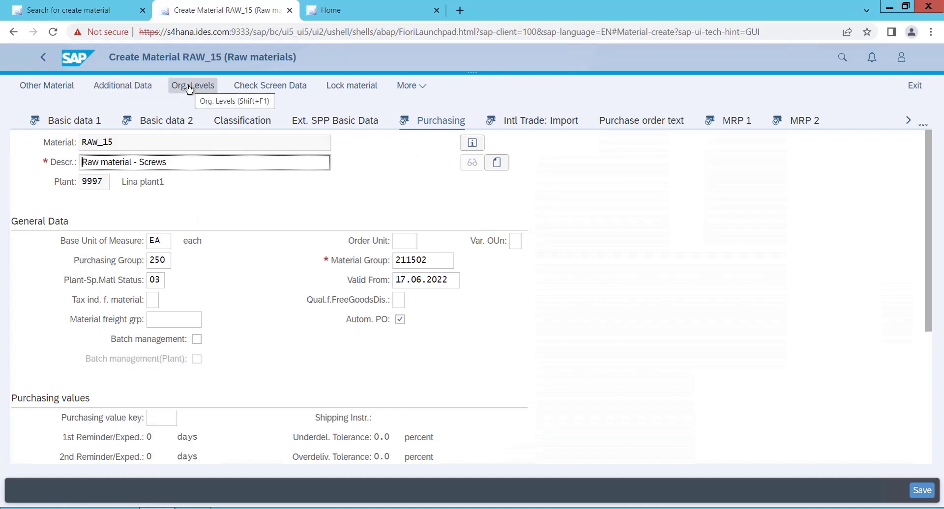
pyautogui.click(126, 93)
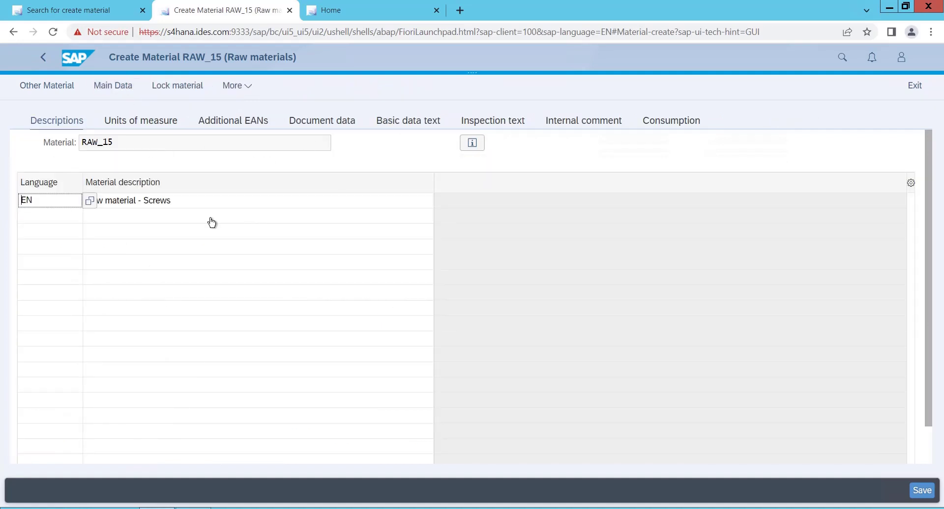
pyautogui.click(117, 87)
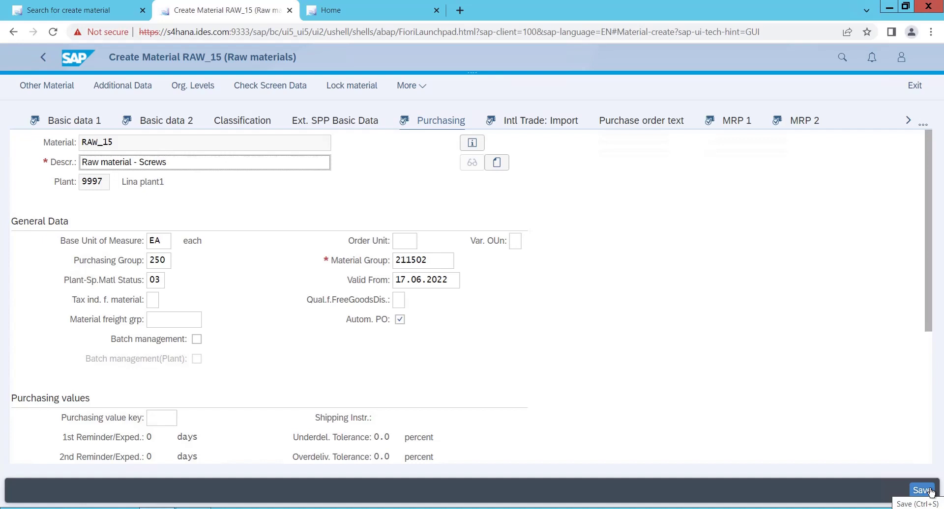
# - Try saving RAW_15; it is rejected because Valuation class is still empty
pyautogui.click(930, 492)
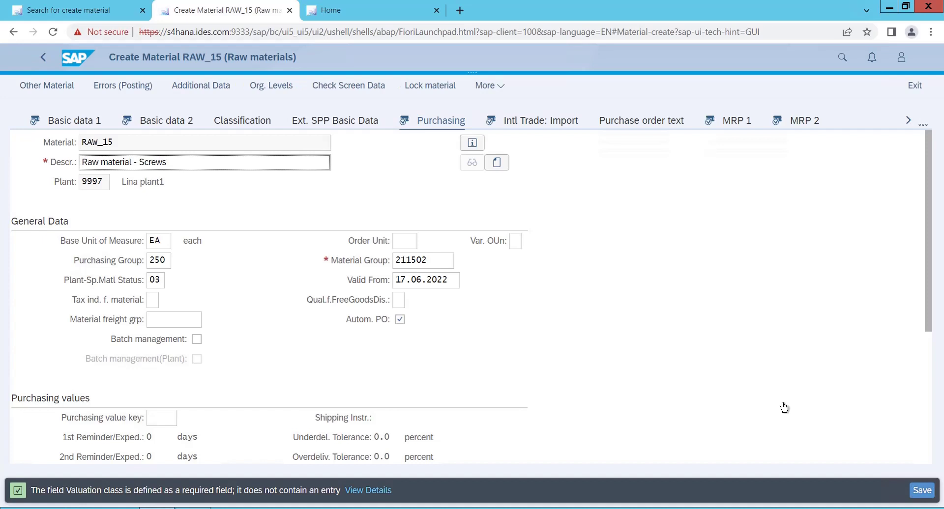
# - On the Accounting 1 view, pick valuation class 3000 (Raw Materials) from the value list
pyautogui.click(922, 127)
pyautogui.scroll(-5, 873, 457)
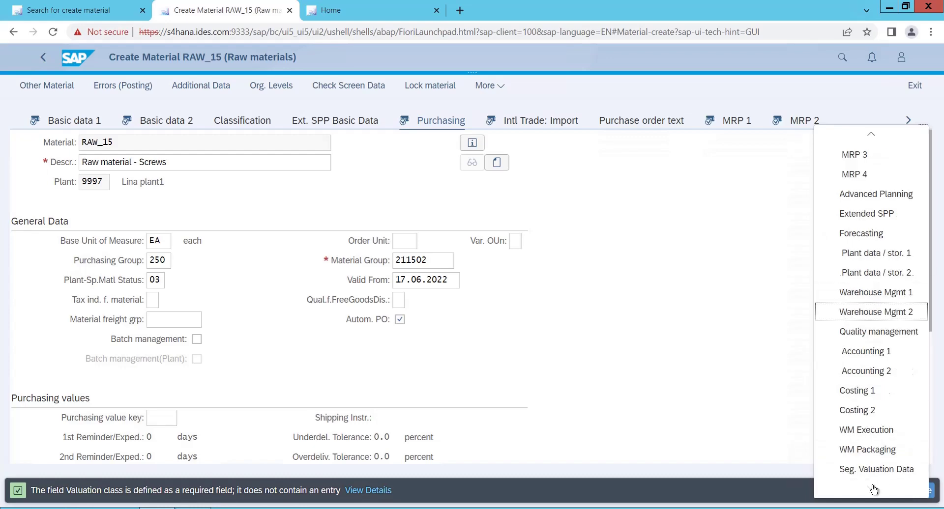
pyautogui.click(855, 351)
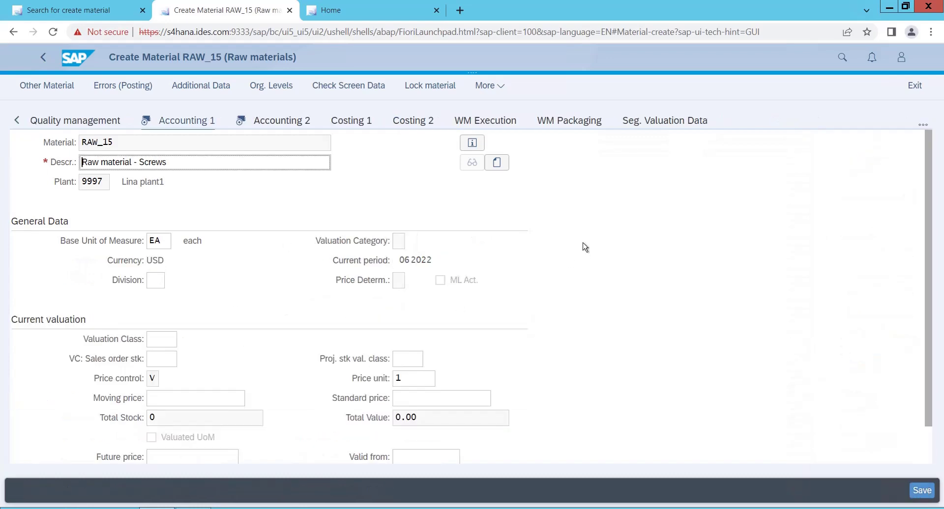
pyautogui.moveTo(928, 285); pyautogui.dragTo(933, 379)
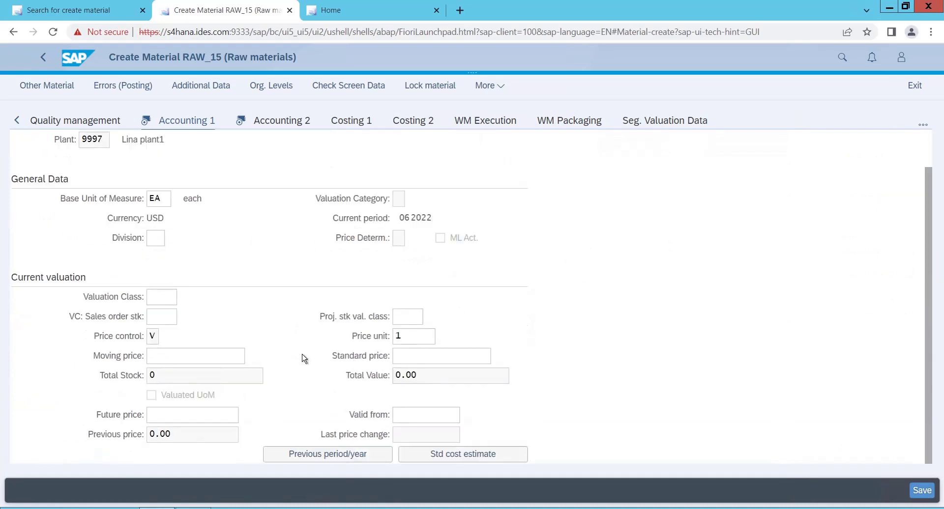
pyautogui.click(162, 297)
pyautogui.click(184, 298)
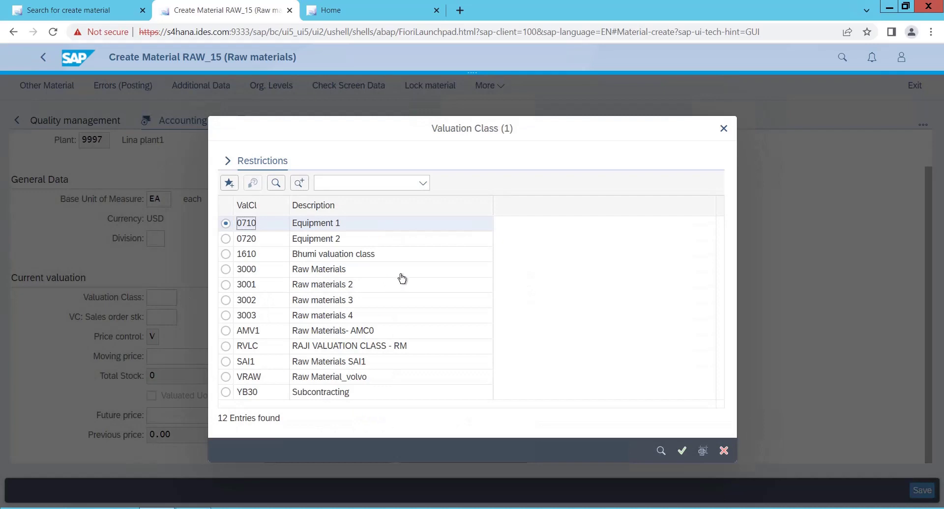
pyautogui.click(226, 270)
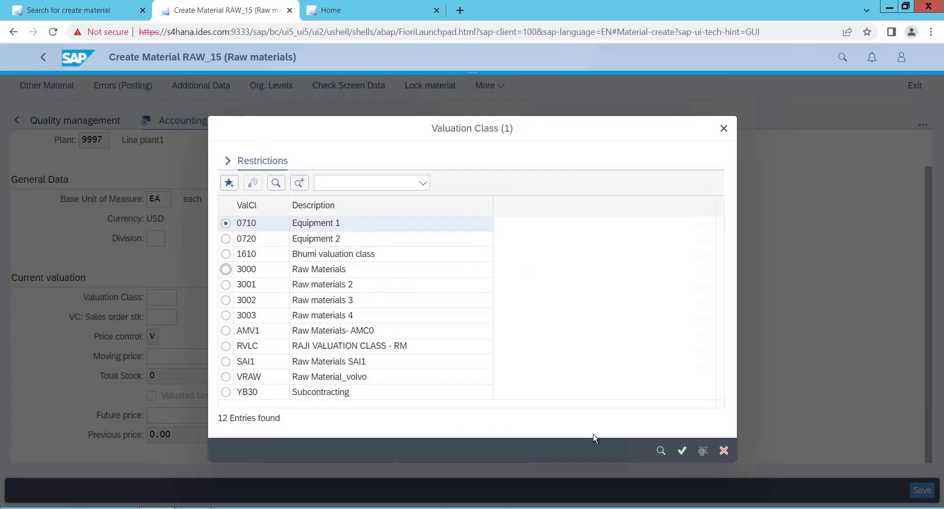
pyautogui.click(681, 451)
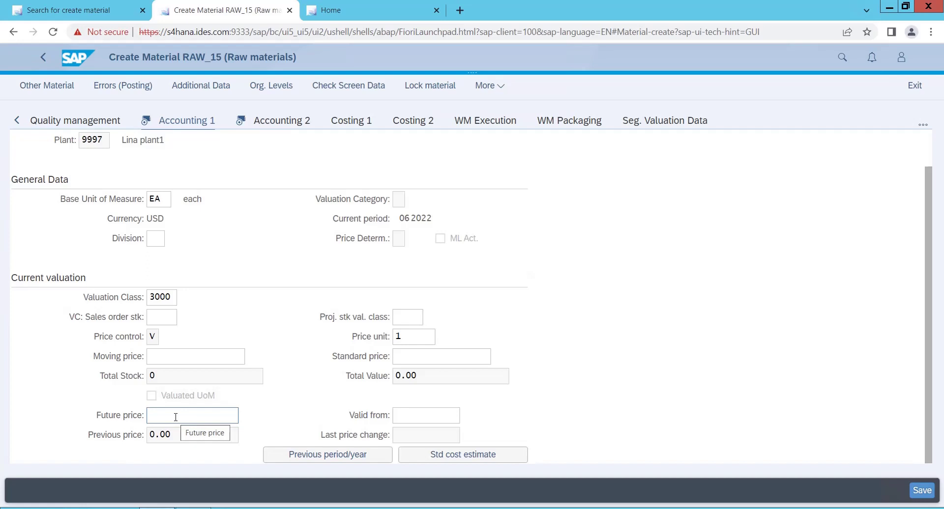
# - Enter future price 150 with valid-from date 01.07.2022 chosen from the calendar
pyautogui.click(162, 421)
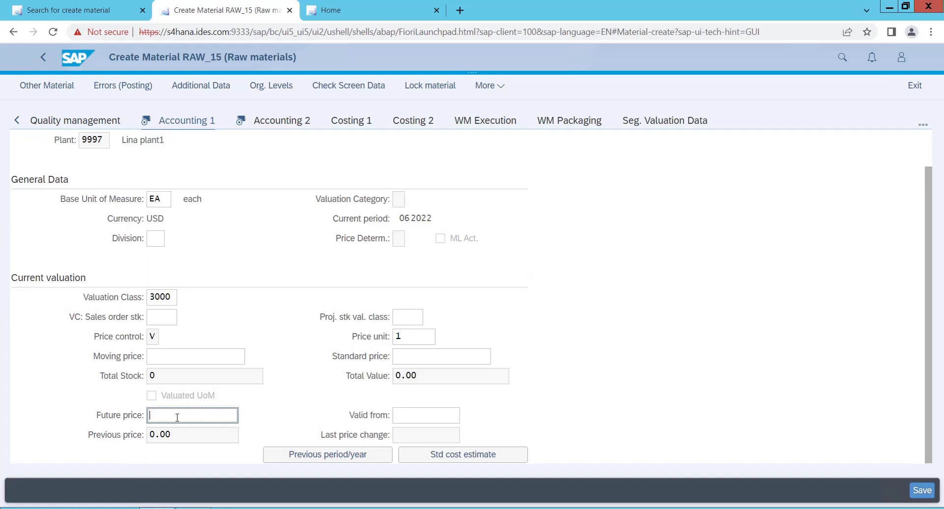
pyautogui.write('0')
pyautogui.press('Tab')
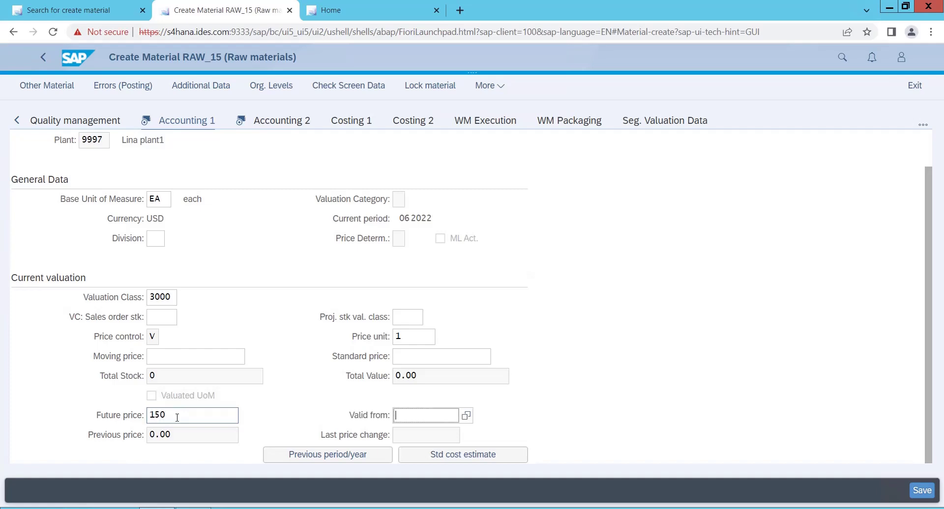
pyautogui.click(467, 417)
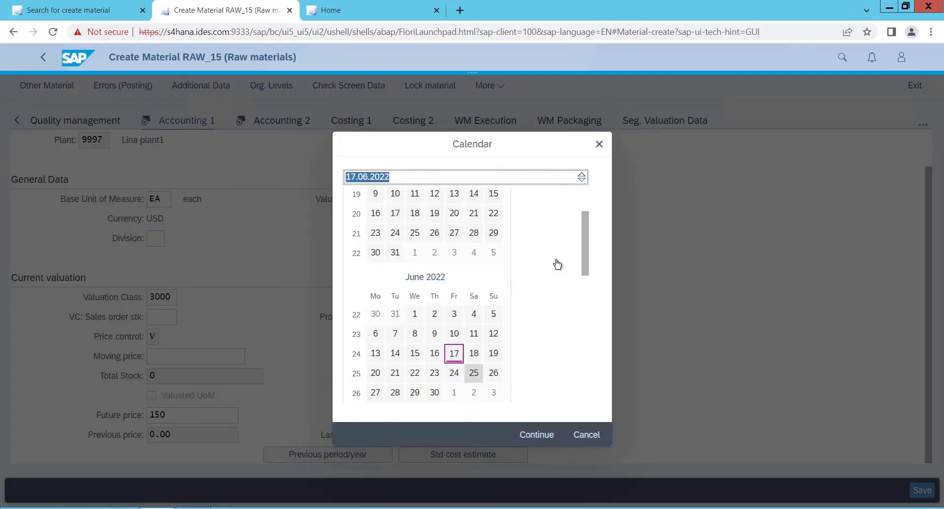
pyautogui.click(455, 393)
pyautogui.click(533, 435)
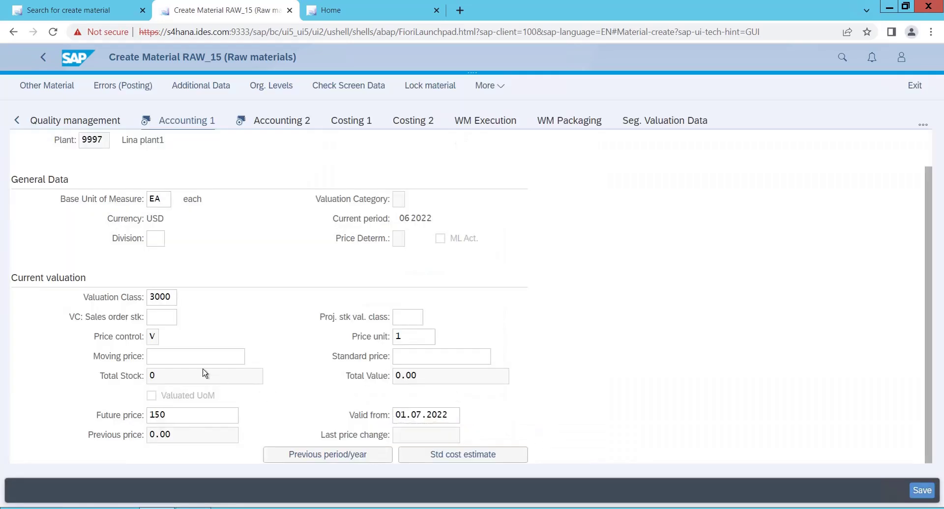
# - Enter moving price 140 and recheck the future price's validity date
pyautogui.click(169, 355)
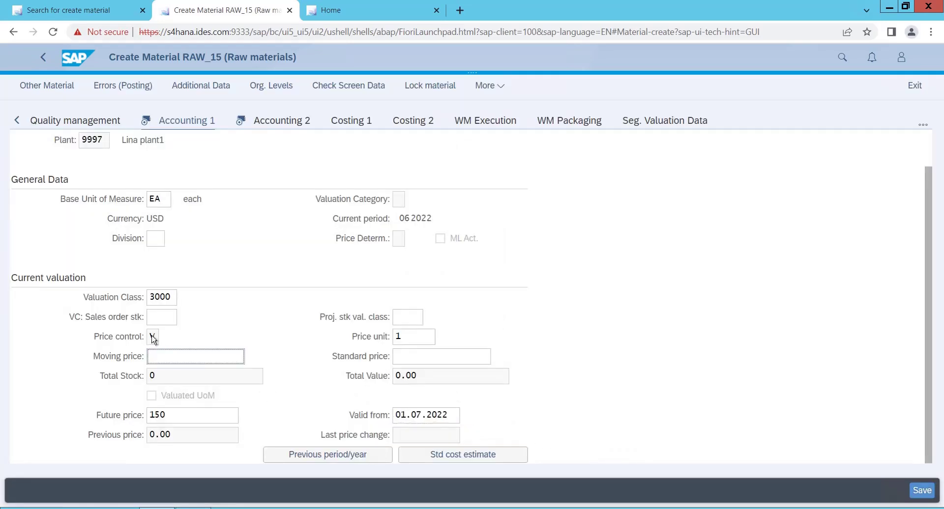
pyautogui.click(160, 356)
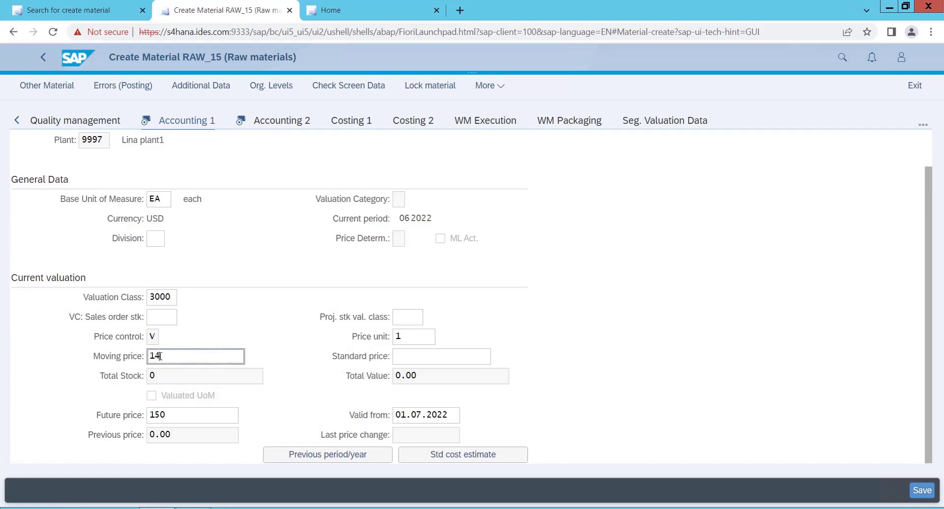
pyautogui.click(153, 414)
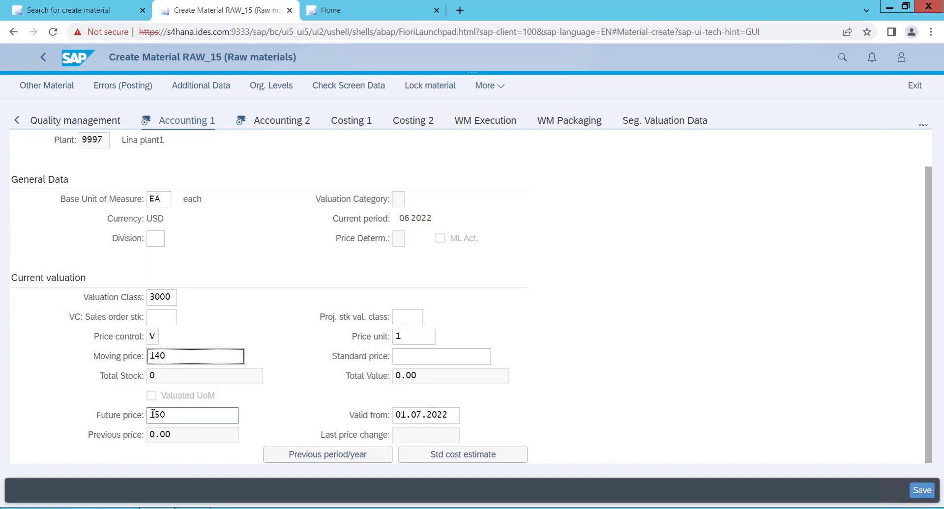
pyautogui.click(421, 413)
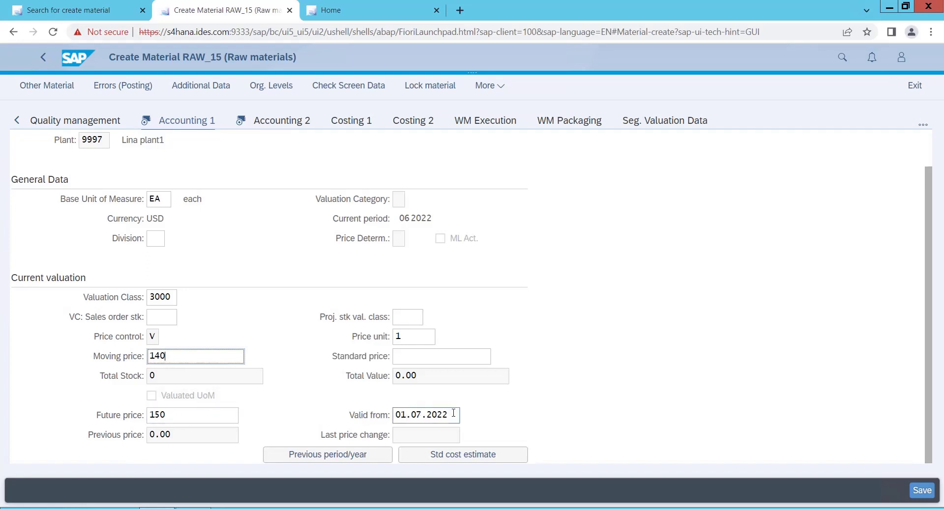
# - Cycle twice through Accounting 2, Accounting 1, Costing 1 and Costing 2, ending on Costing 2
pyautogui.click(276, 122)
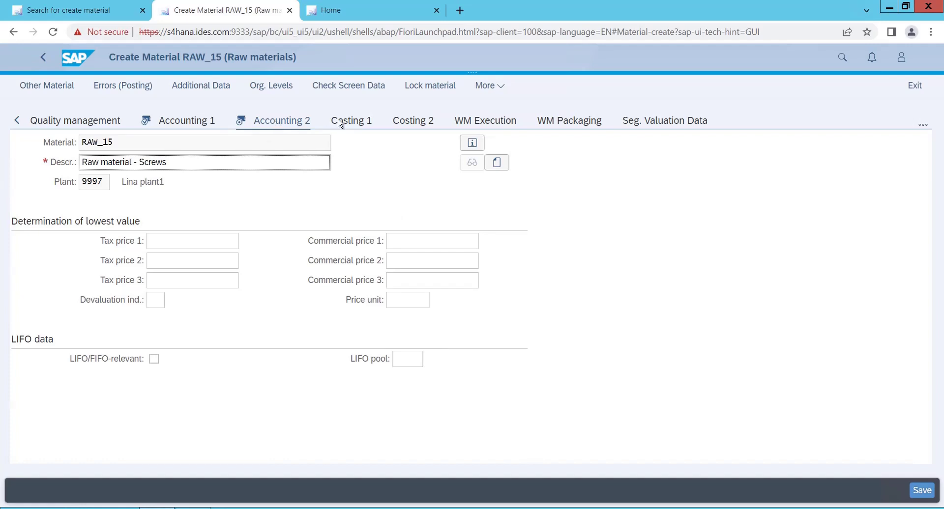
pyautogui.click(180, 122)
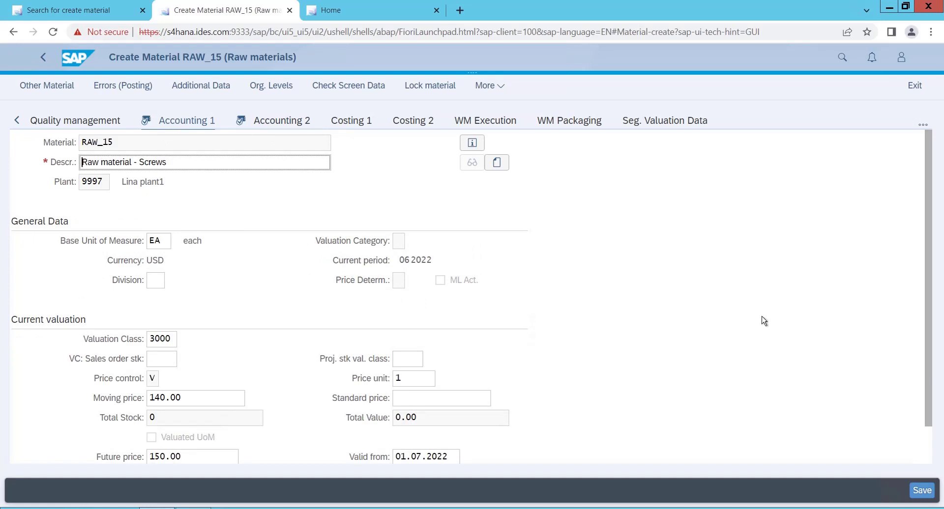
pyautogui.click(366, 128)
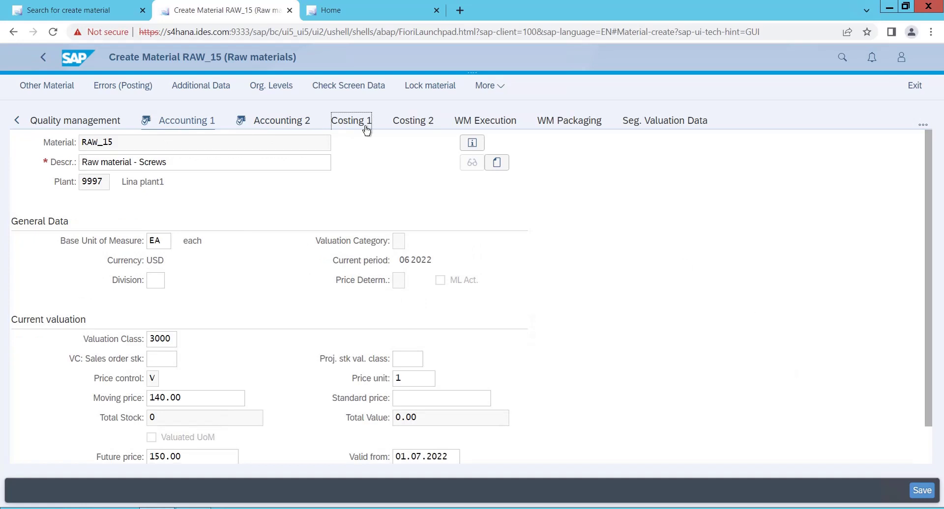
pyautogui.click(429, 124)
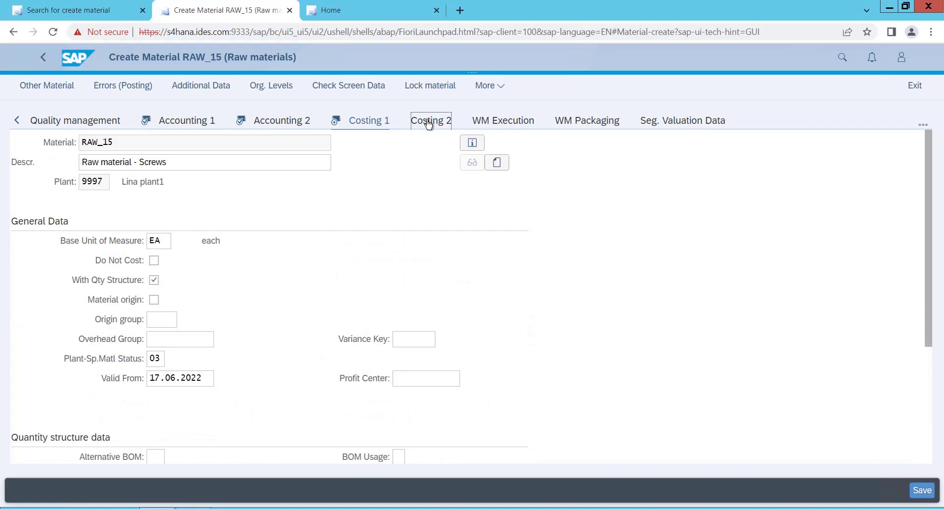
pyautogui.click(209, 127)
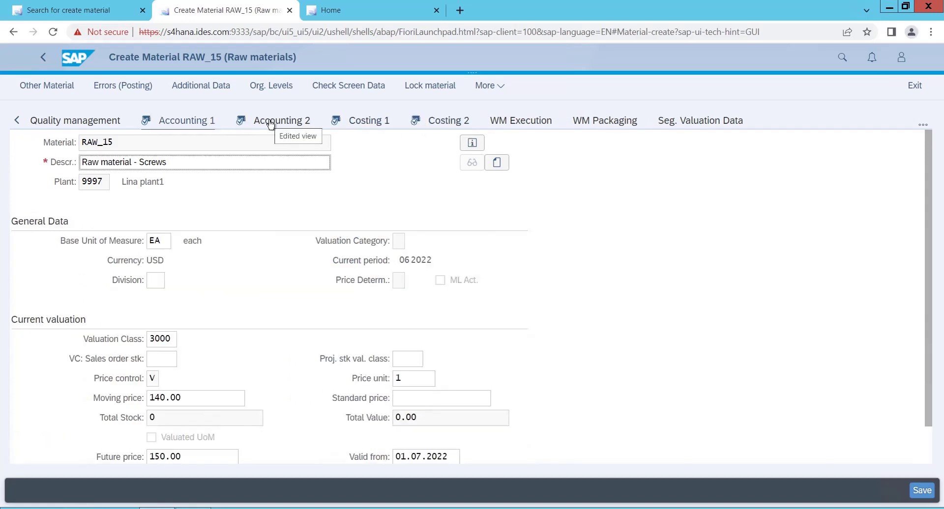
pyautogui.click(487, 330)
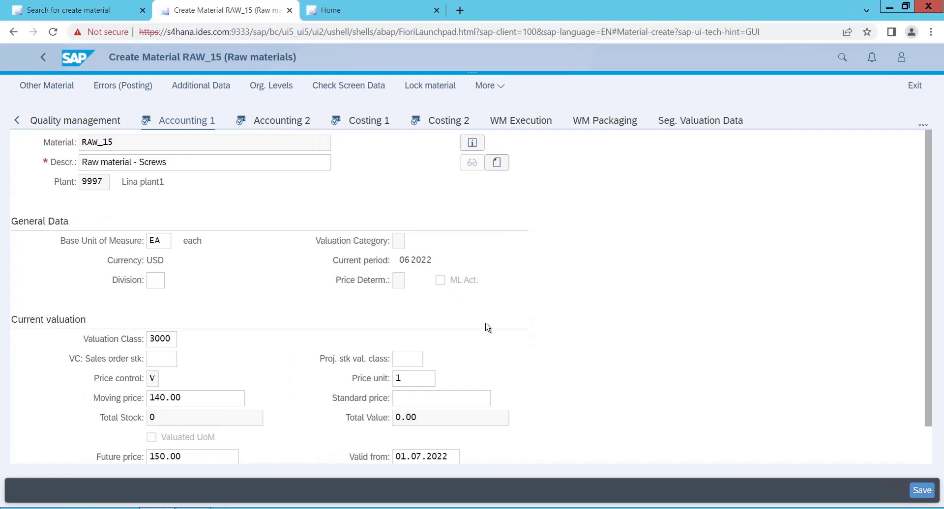
pyautogui.click(277, 127)
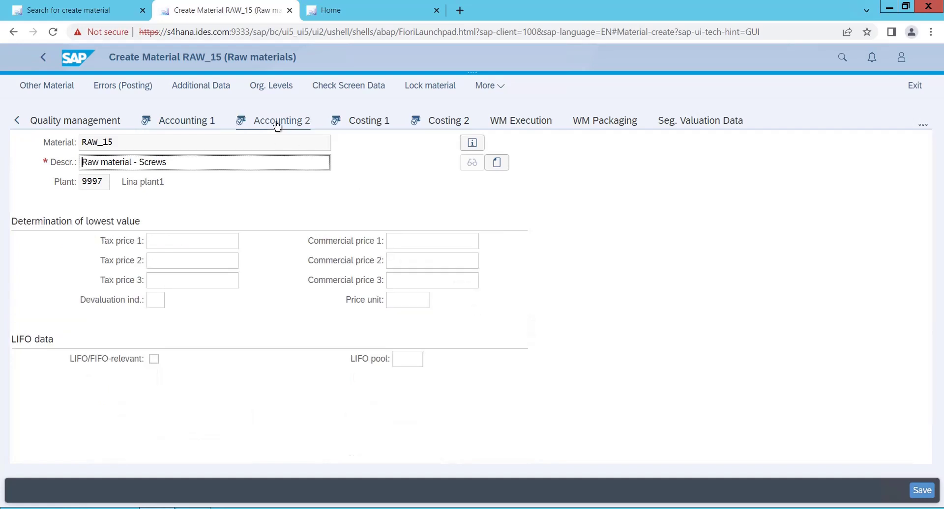
pyautogui.click(354, 122)
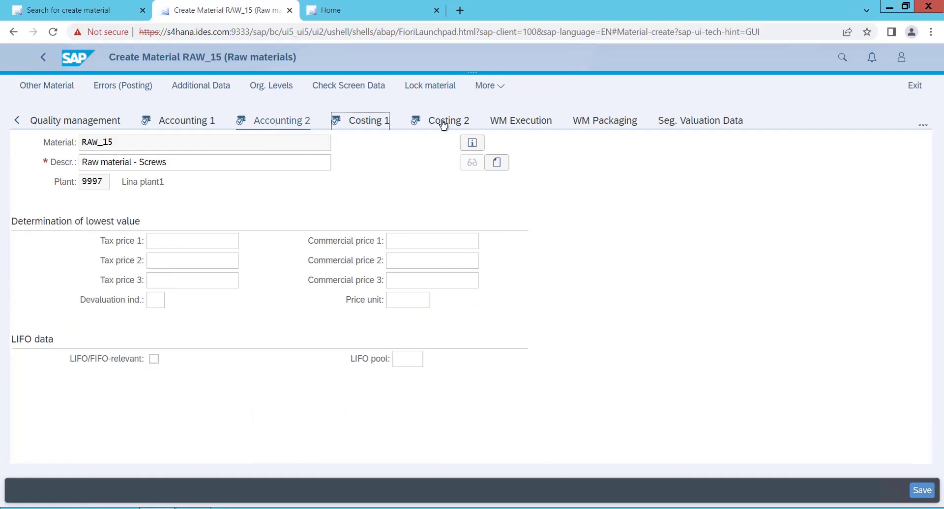
pyautogui.click(444, 126)
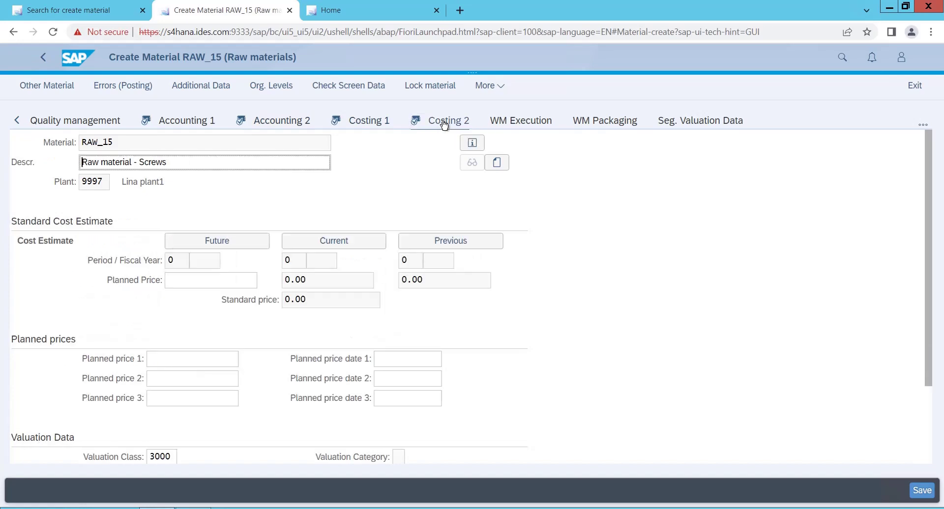
# - Save RAW_15 to create the material, then bring up the More functions menu
pyautogui.click(923, 491)
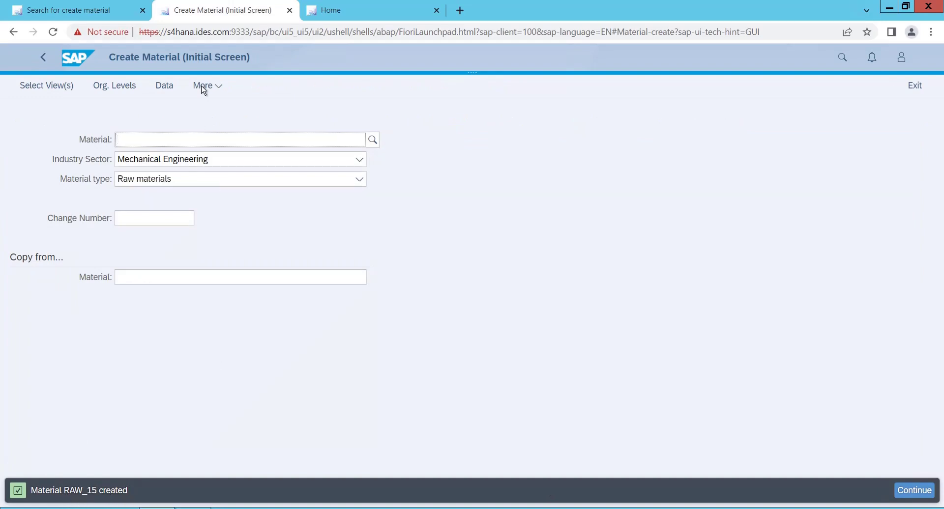
pyautogui.click(220, 87)
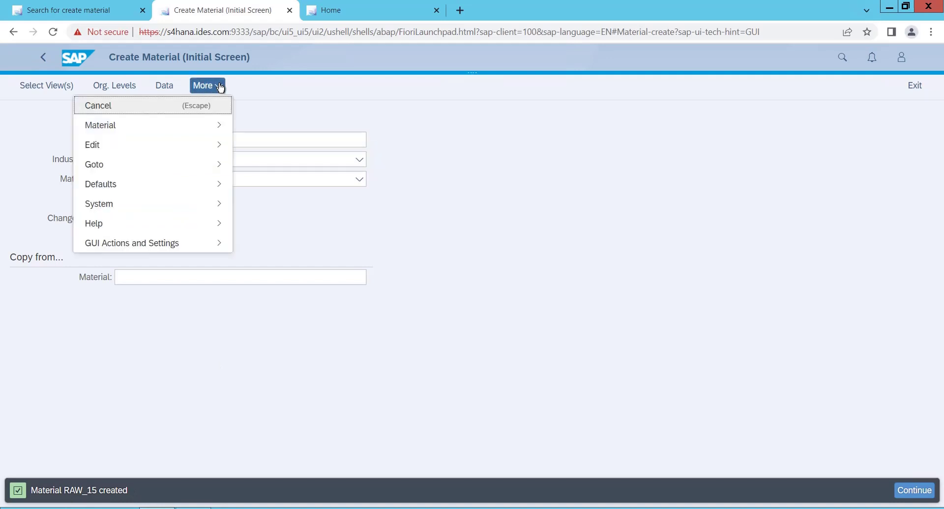
pyautogui.moveTo(216, 128)
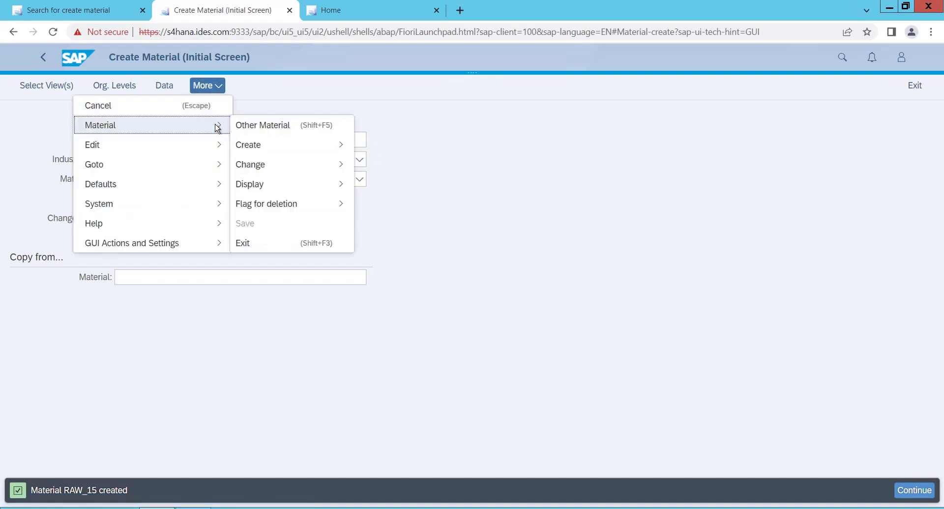
pyautogui.click(220, 86)
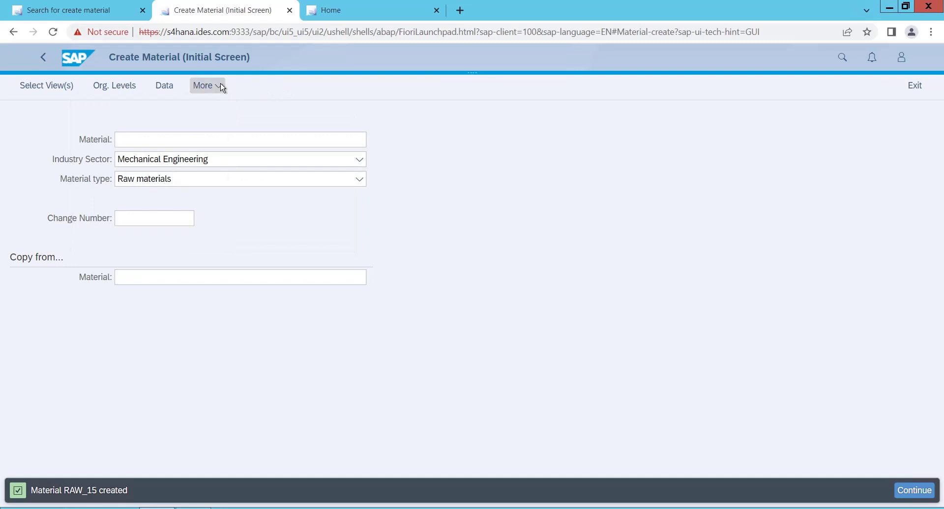
pyautogui.click(219, 87)
# - Display RAW_15 via Material > Display, showing its Purchasing view for plant 9997
pyautogui.moveTo(210, 130)
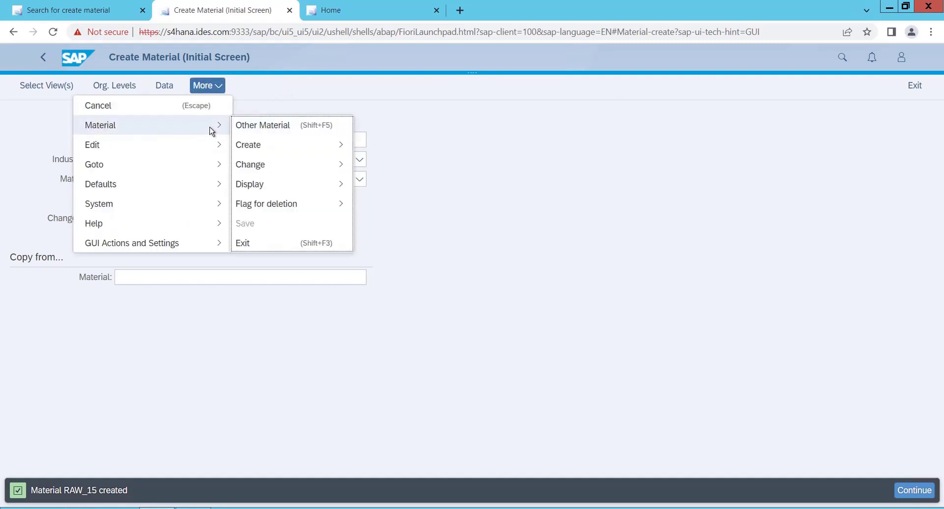
pyautogui.moveTo(257, 185)
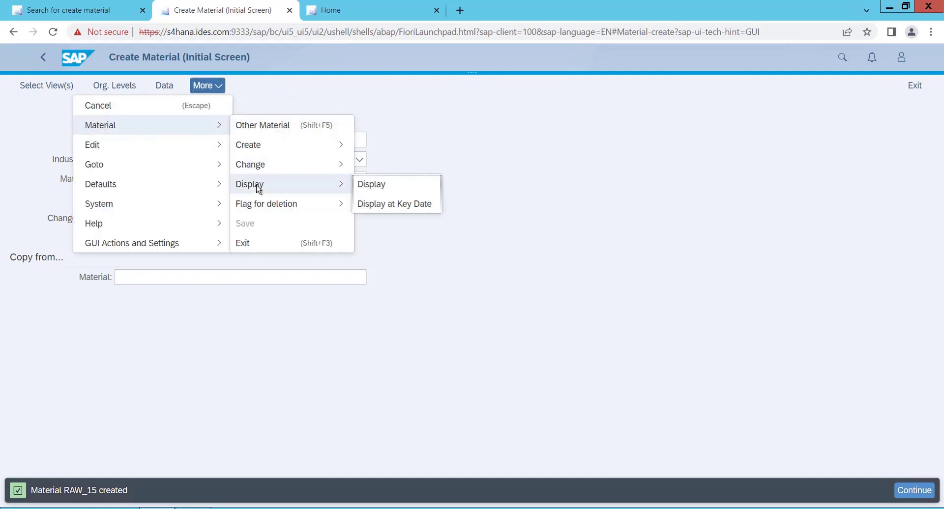
pyautogui.click(375, 181)
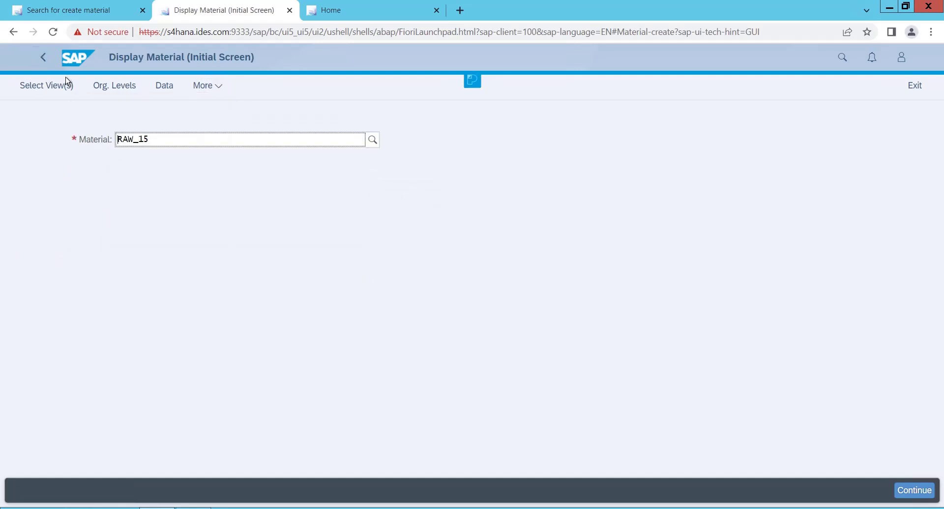
pyautogui.click(914, 490)
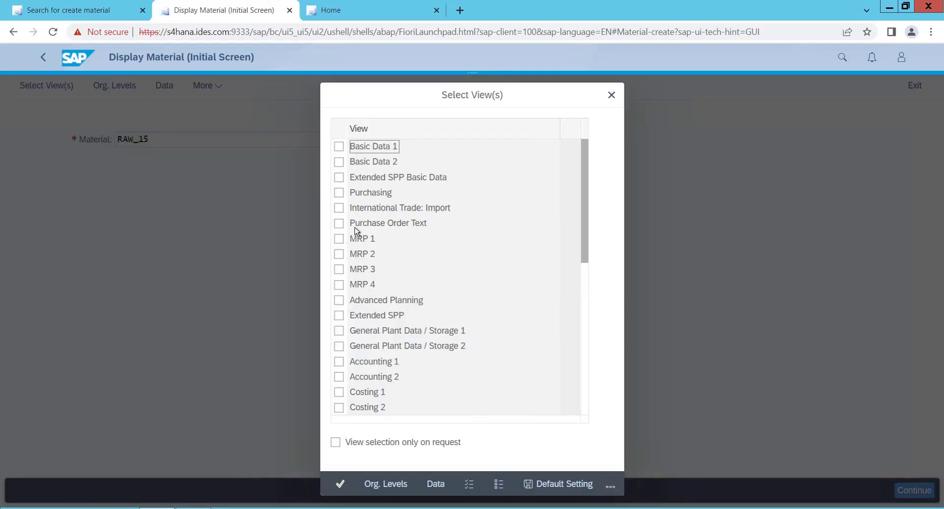
pyautogui.click(338, 192)
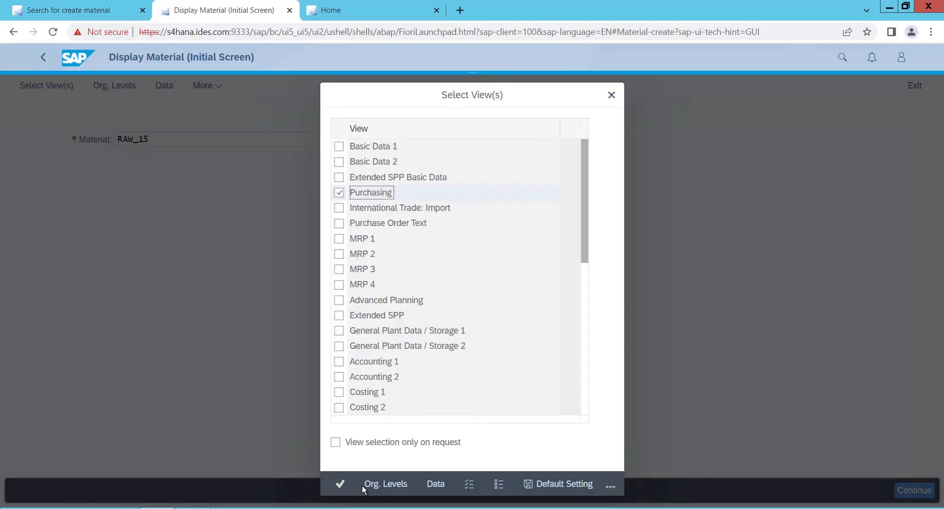
pyautogui.click(340, 485)
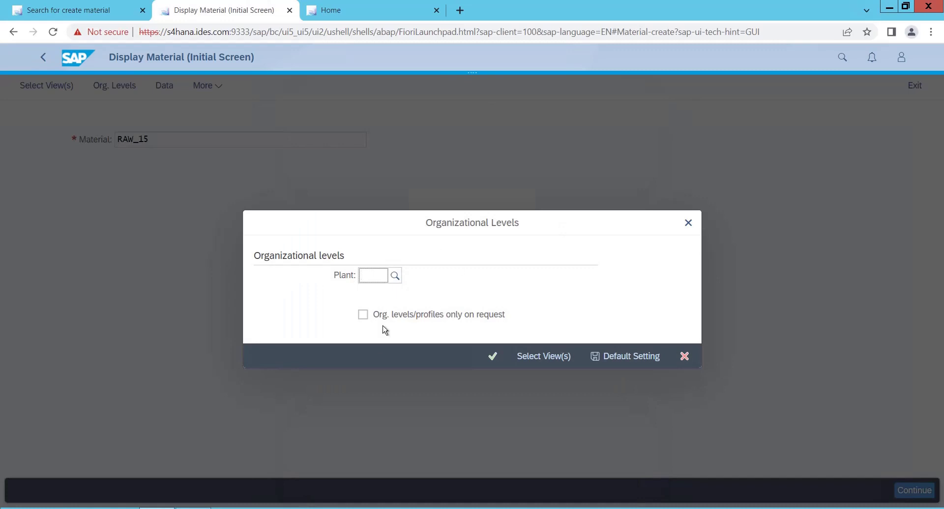
pyautogui.write('9997')
pyautogui.click(498, 356)
pyautogui.click(492, 357)
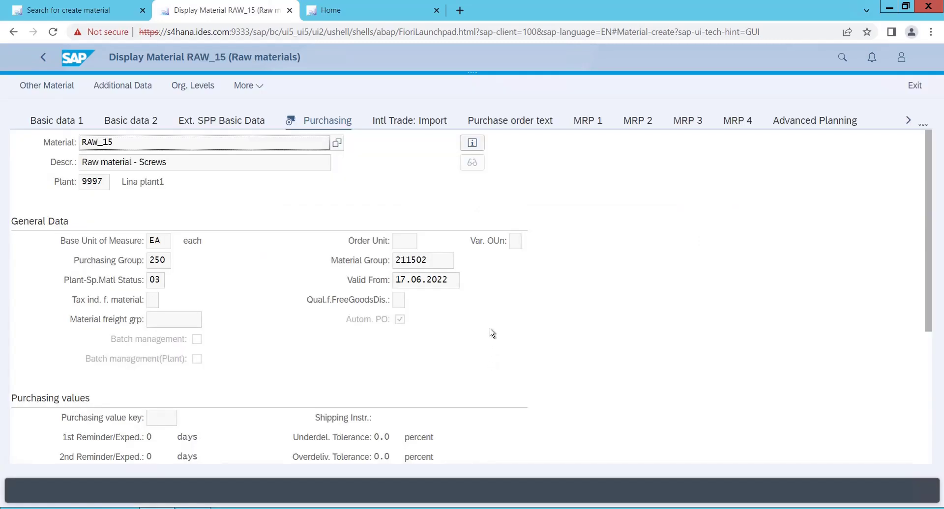
pyautogui.click(928, 351)
pyautogui.click(931, 251)
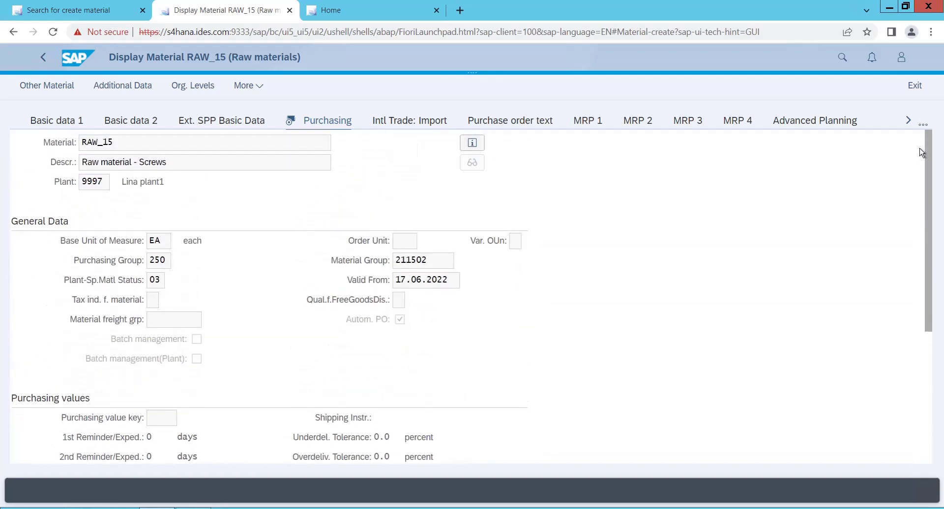